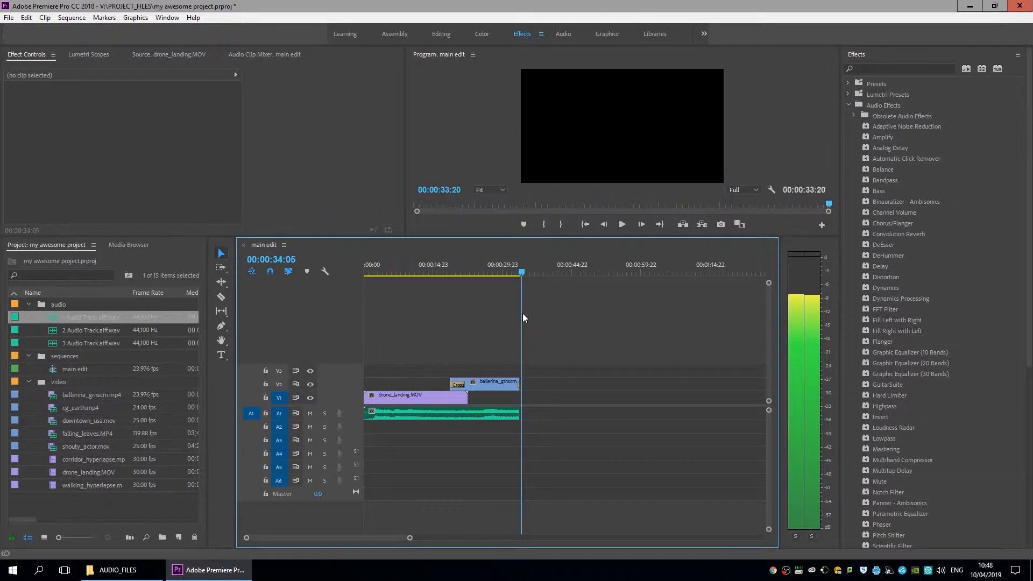
Restore the maximized Premiere window so File Explorer shows on the desktop behind it.
drag(572, 10, 560, 57)
In Explorer, go to V:\PROJECT_FILES and select the my awesome project file, then re-maximize Premiere.
click(599, 81)
click(496, 87)
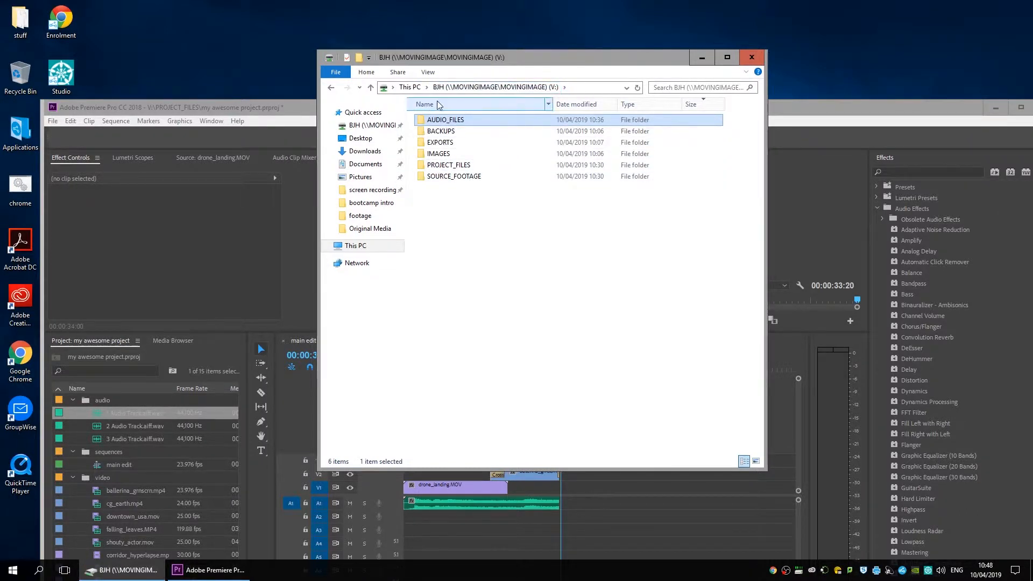
double_click(457, 166)
click(461, 136)
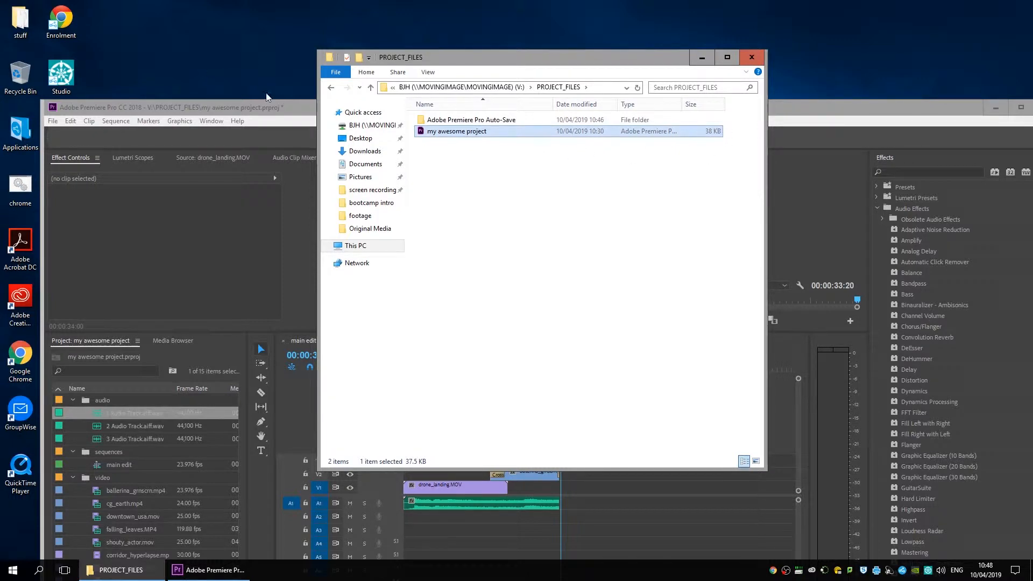
click(285, 119)
double_click(310, 106)
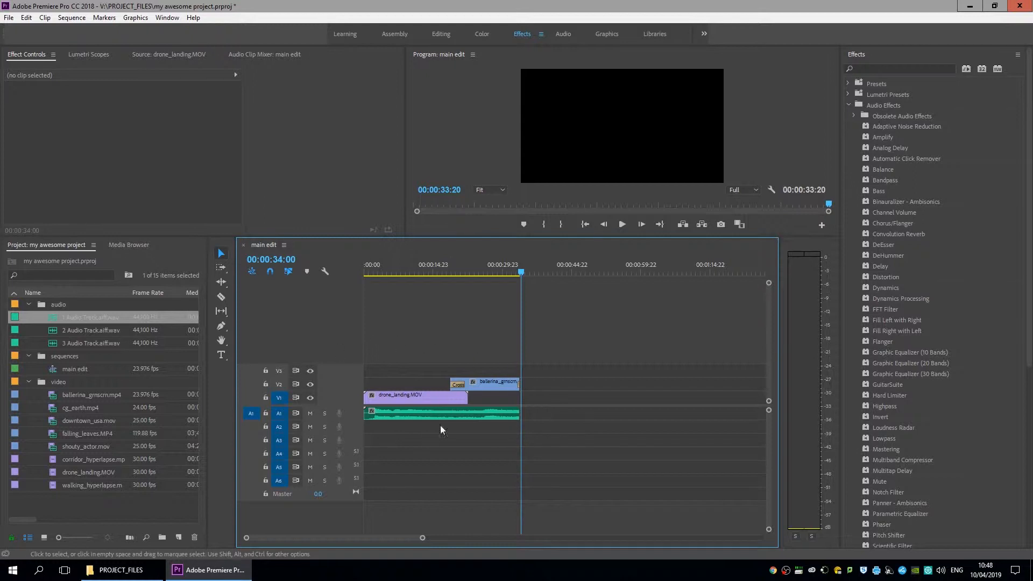
Open File > Export > Media for the main edit sequence and reposition the Export Settings dialog.
click(9, 18)
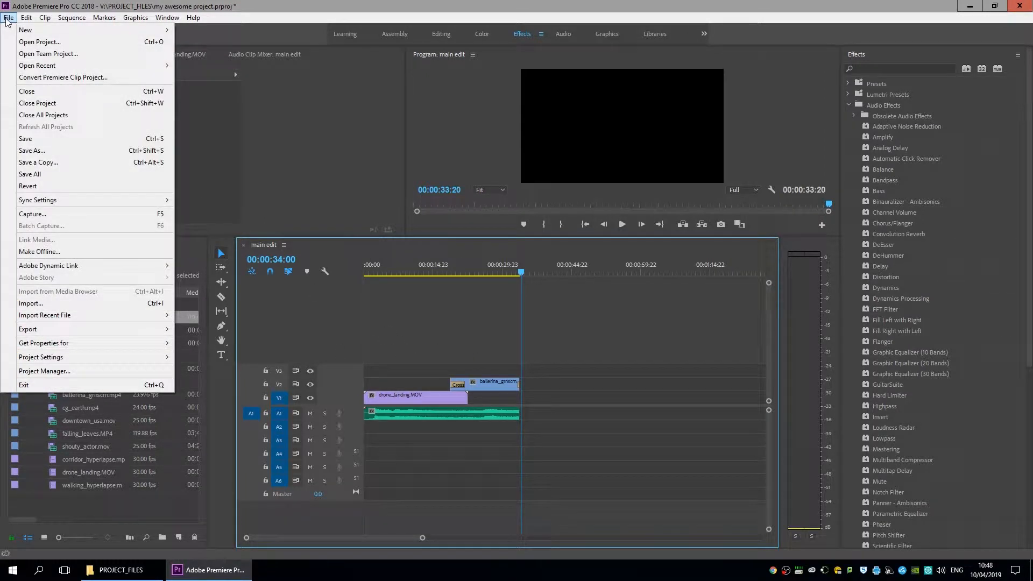
mouse_move(87, 329)
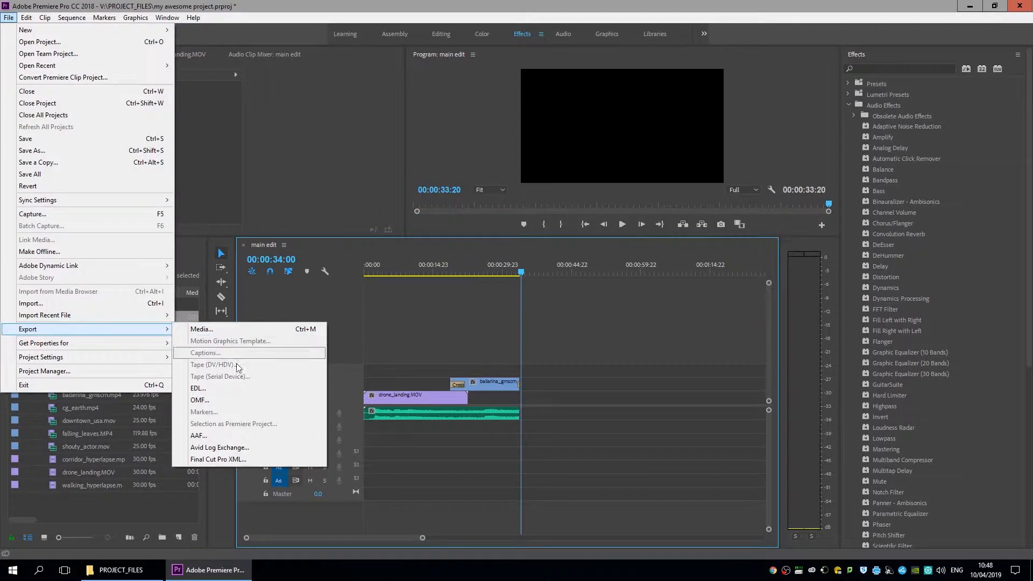
click(202, 329)
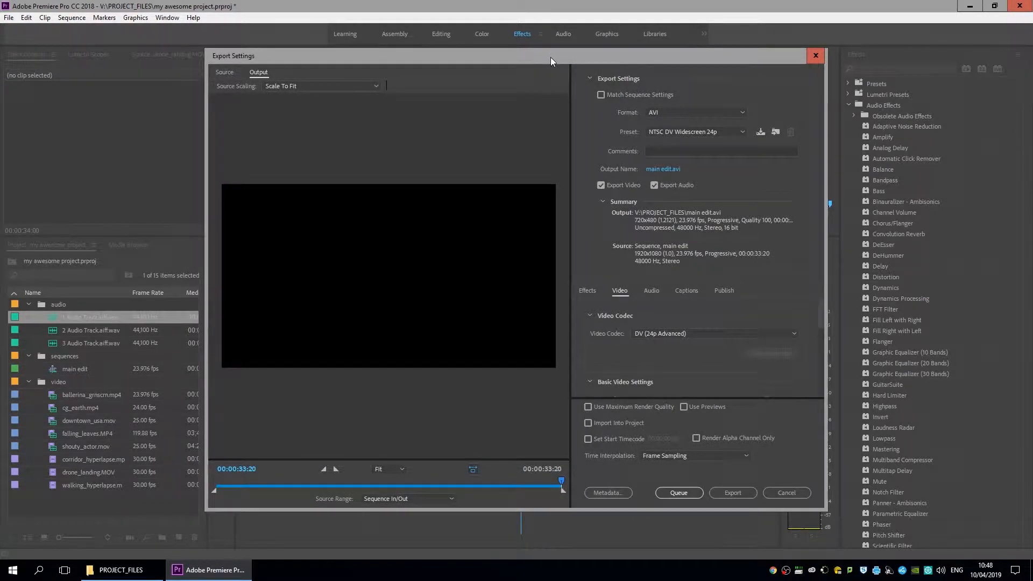
drag(550, 57, 585, 79)
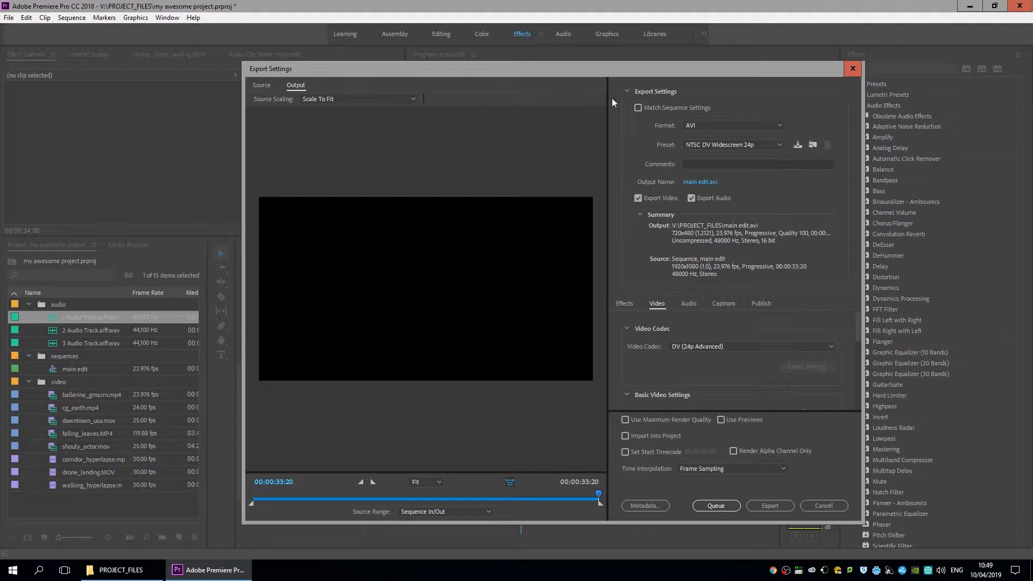
Change the export Format from AVI to H.264 after glancing at the DV presets.
click(707, 144)
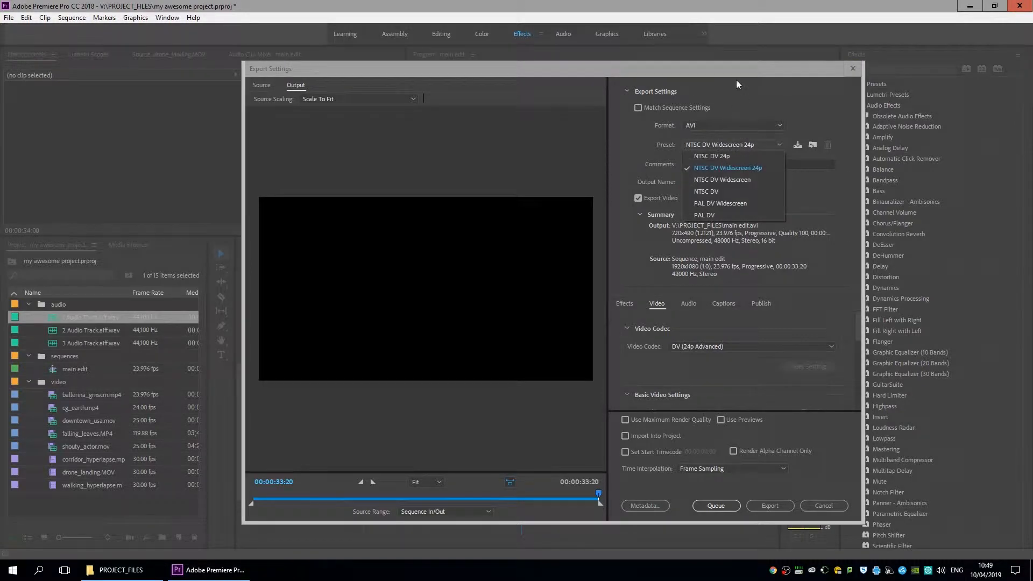
click(716, 125)
click(716, 124)
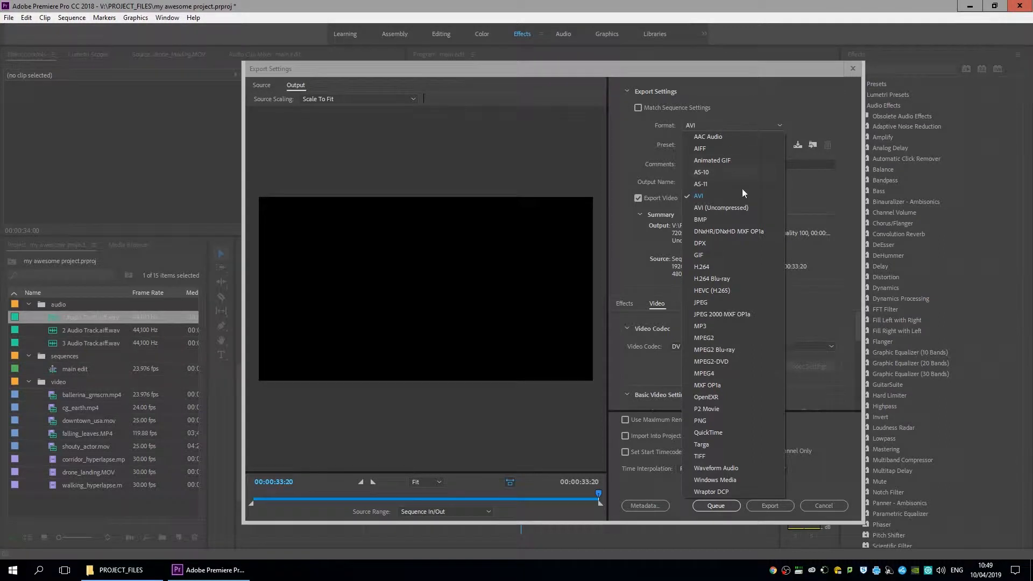
click(712, 267)
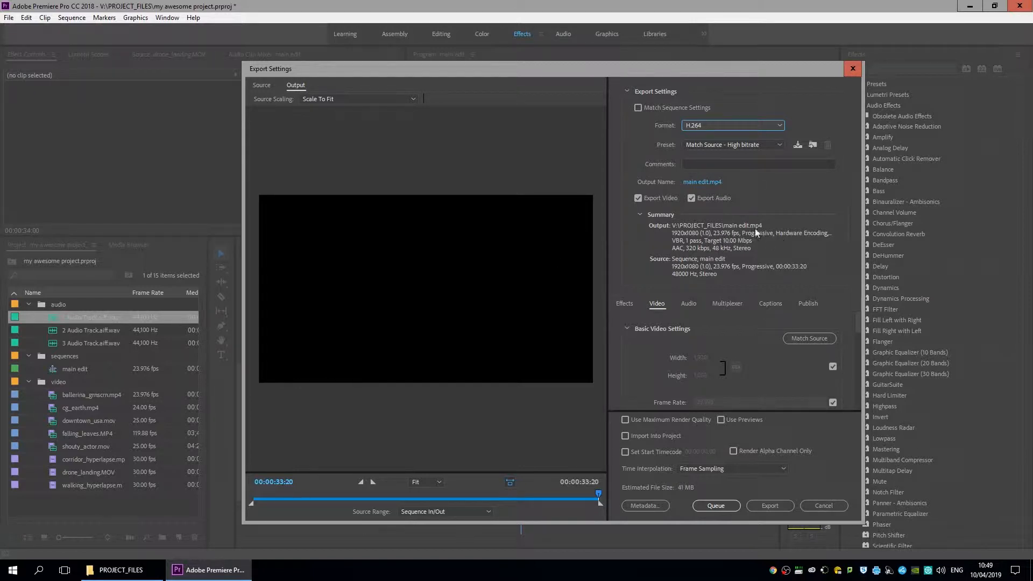
click(715, 144)
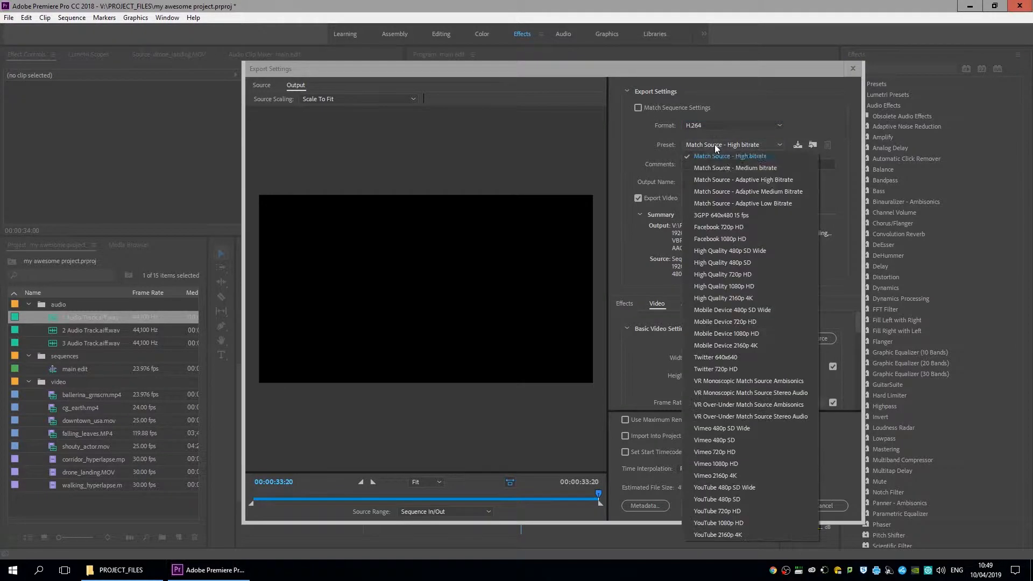
click(717, 124)
click(719, 124)
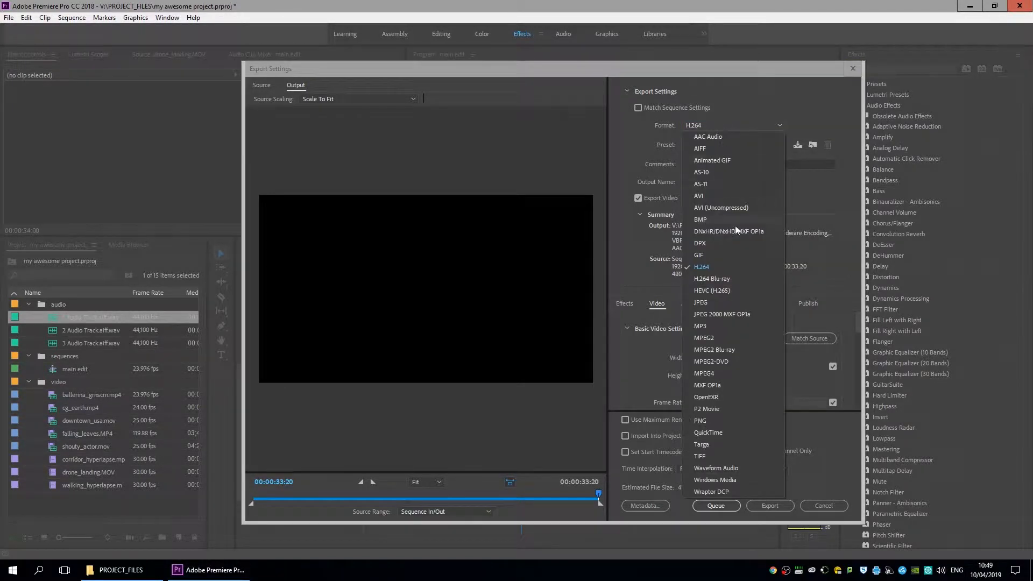
click(747, 101)
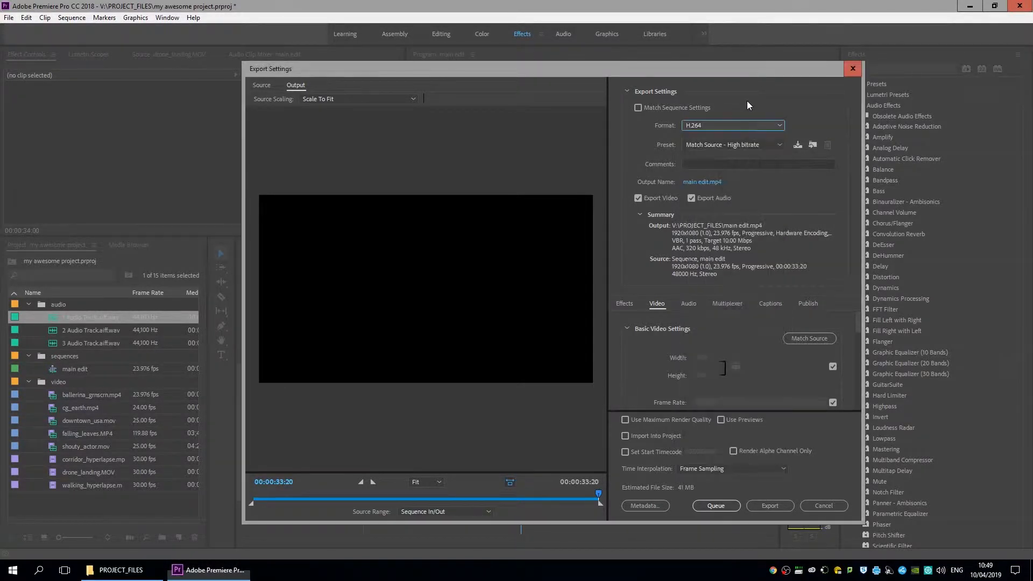
click(701, 143)
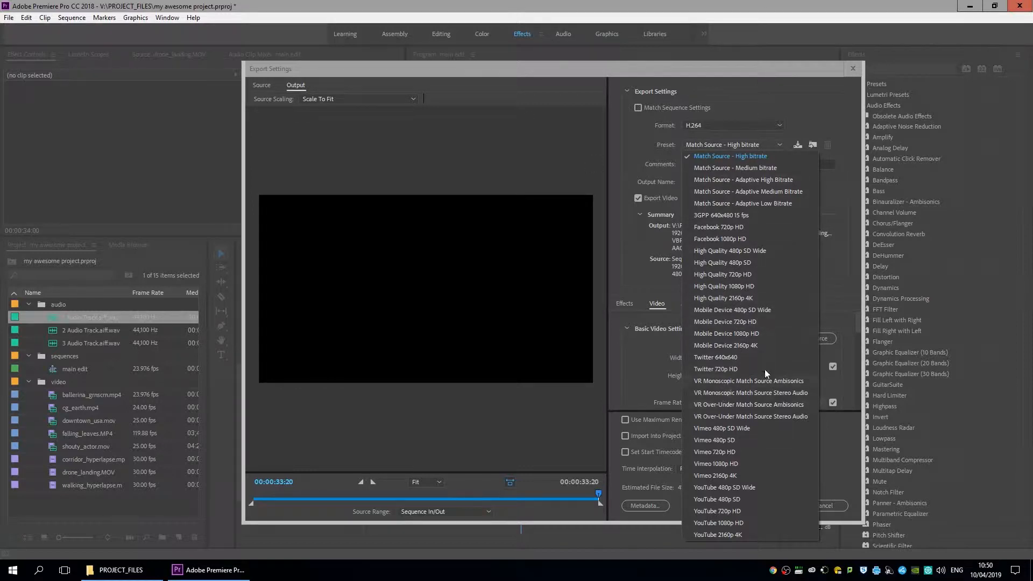
click(780, 142)
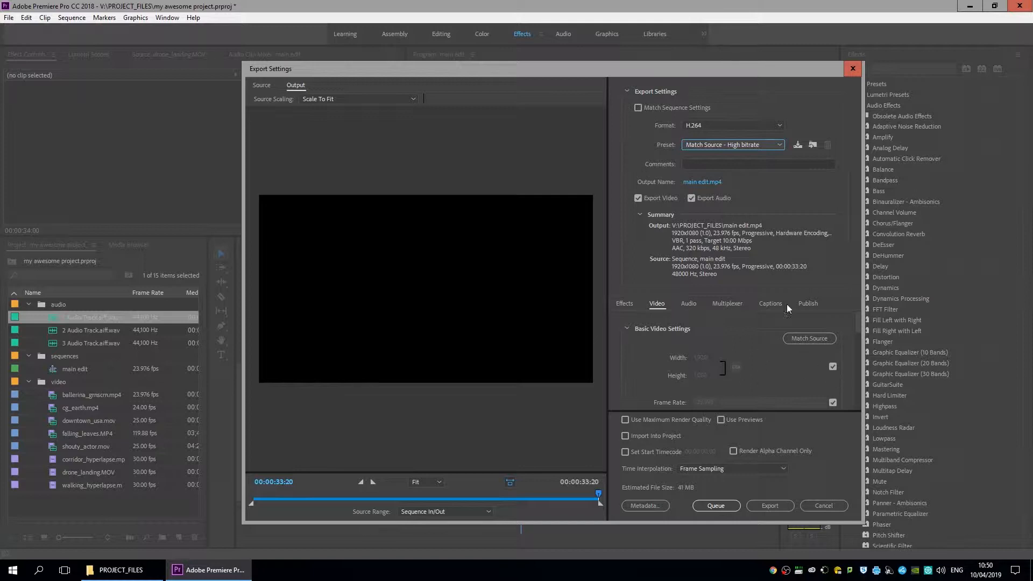
click(737, 147)
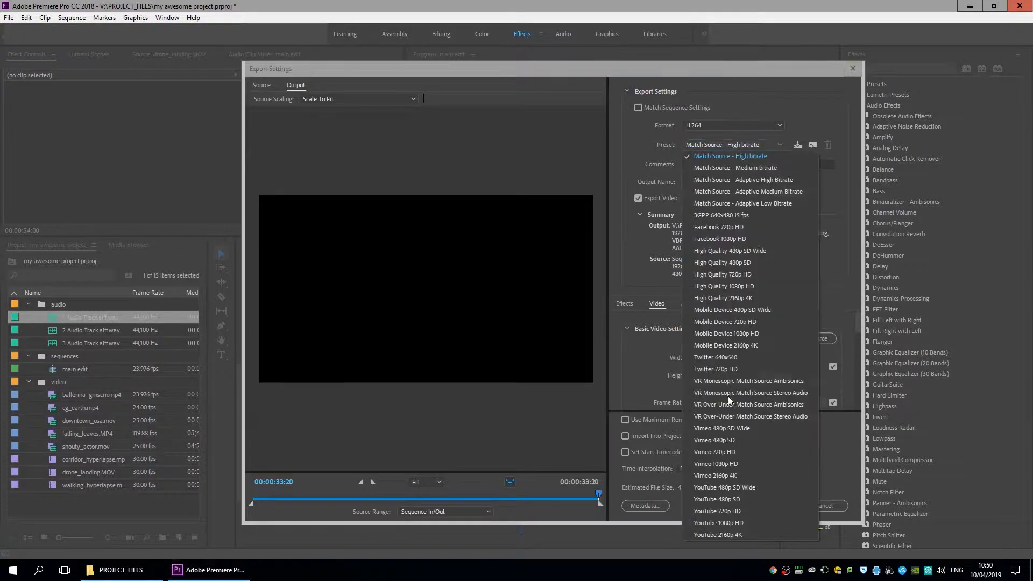
click(755, 319)
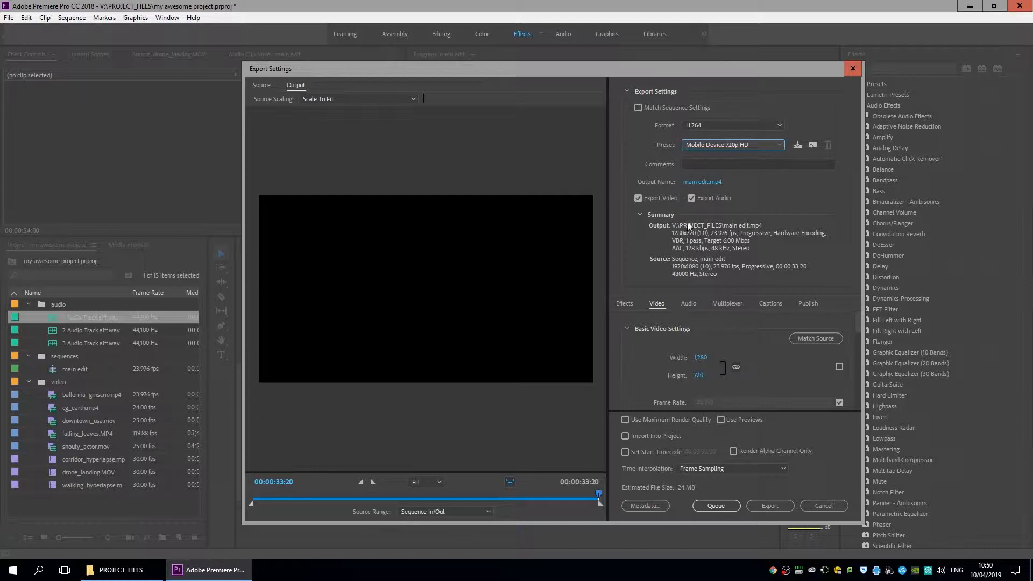
click(727, 146)
click(732, 156)
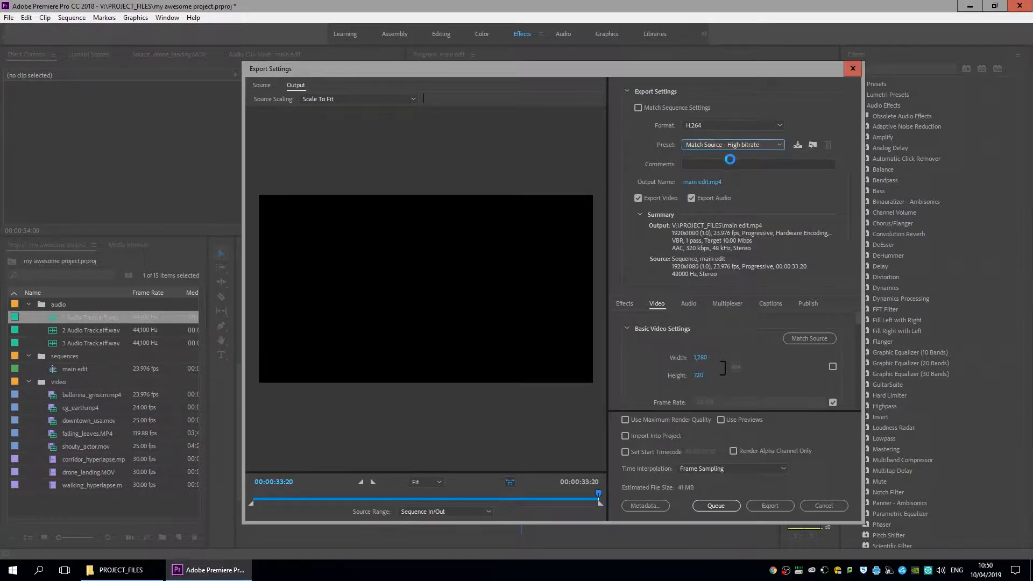
click(657, 306)
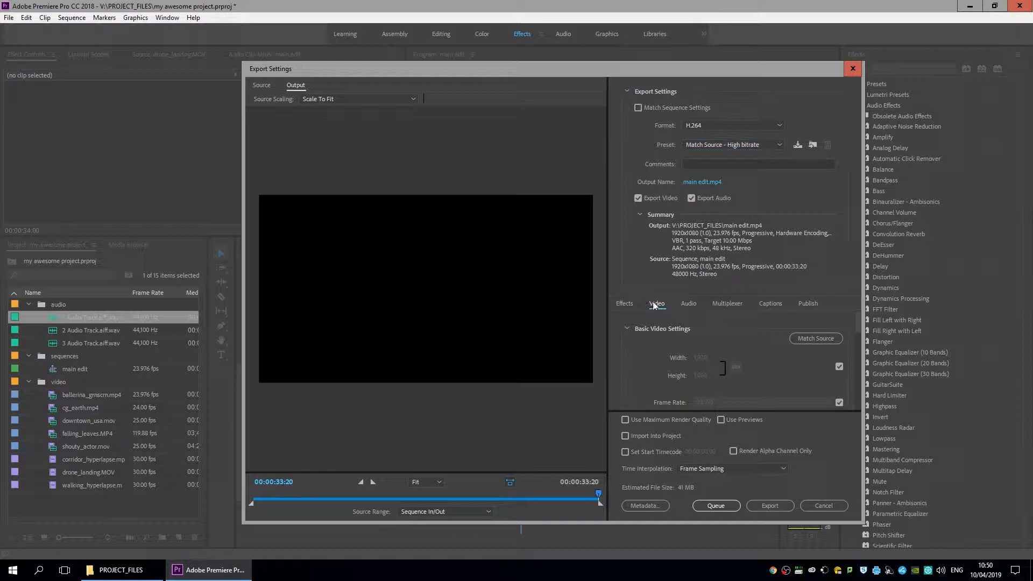
Scrub the H.264 Target Bitrate down to 4.8 Mbps, previewing the ballerina frame at 00:00:20:04.
scroll(860, 319, down, 2)
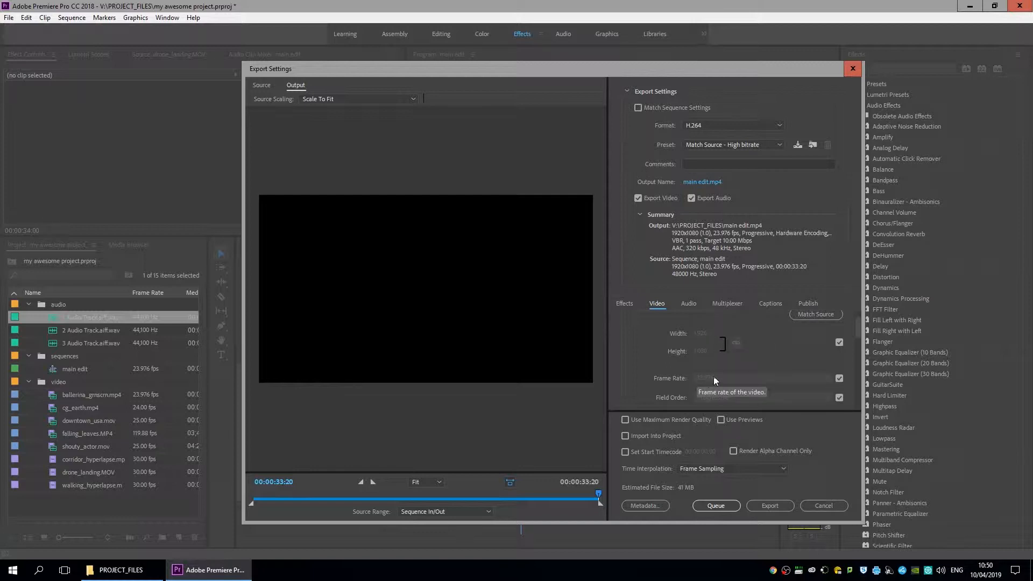
drag(857, 331, 861, 377)
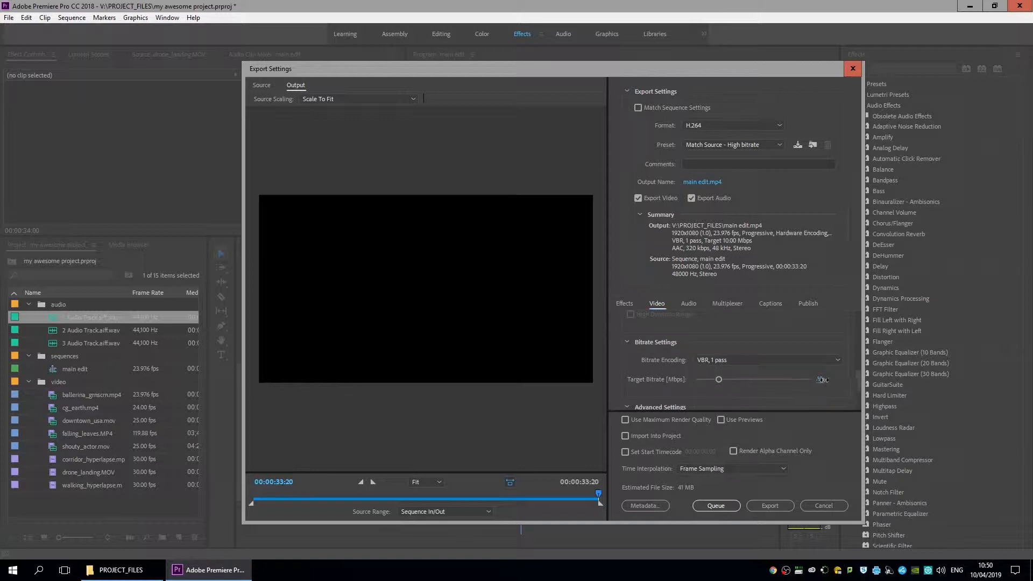
drag(822, 380, 870, 381)
drag(490, 494, 459, 494)
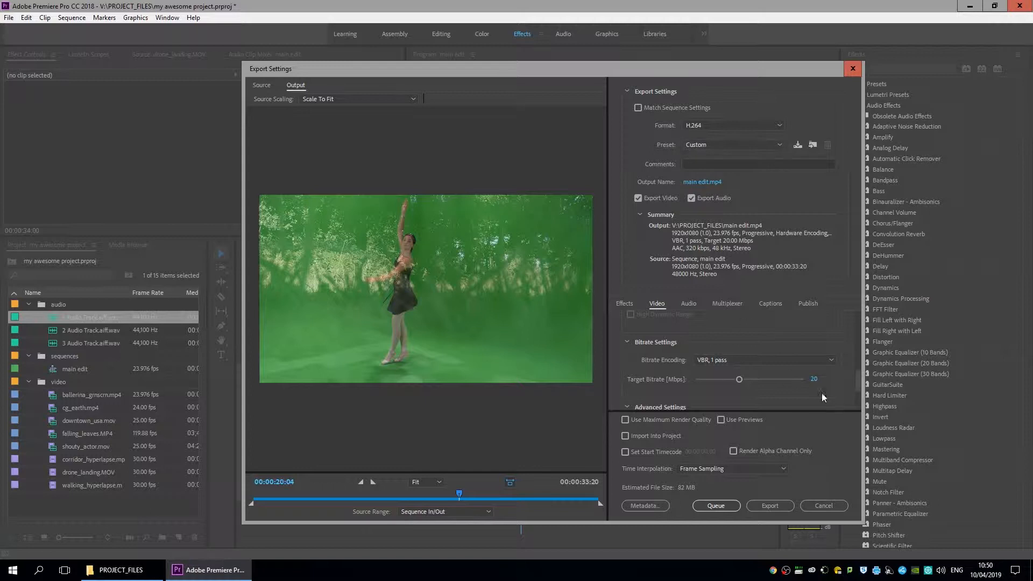
drag(769, 389, 784, 379)
mouse_move(583, 64)
mouse_down()
mouse_move(569, 64)
mouse_move(580, 60)
mouse_up()
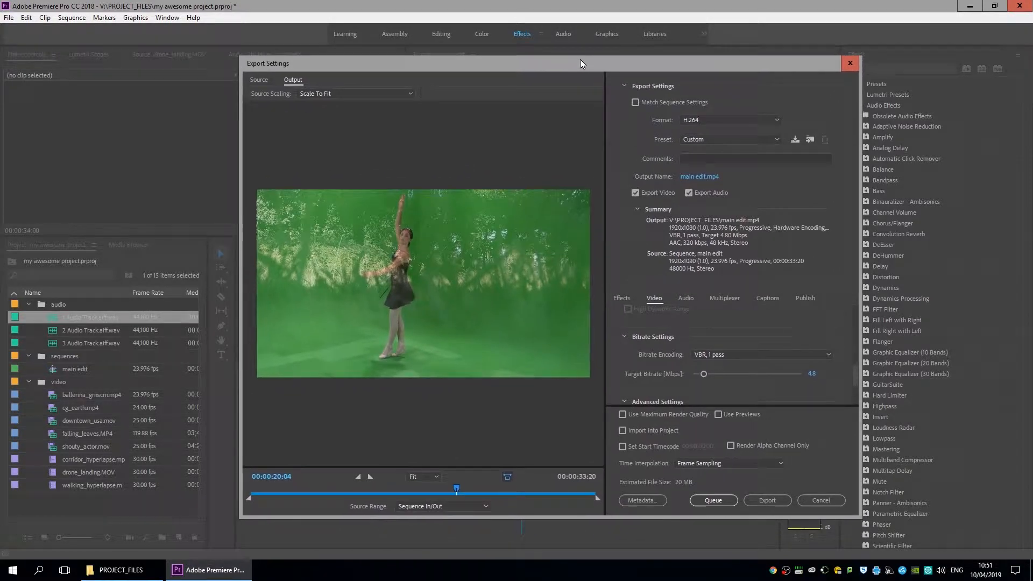
Queue the export and start encoding main edit.mp4 immediately.
click(721, 501)
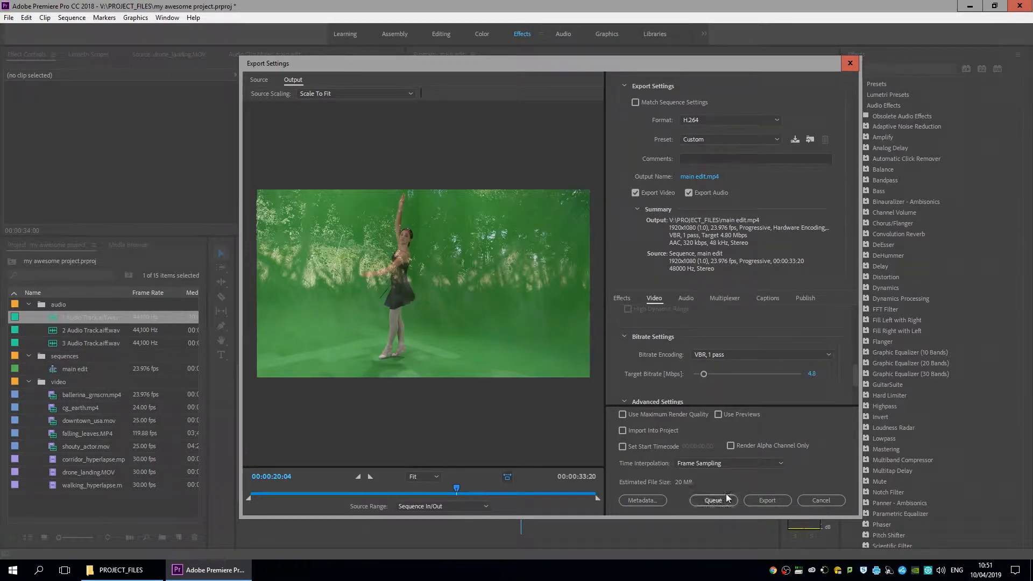
click(763, 500)
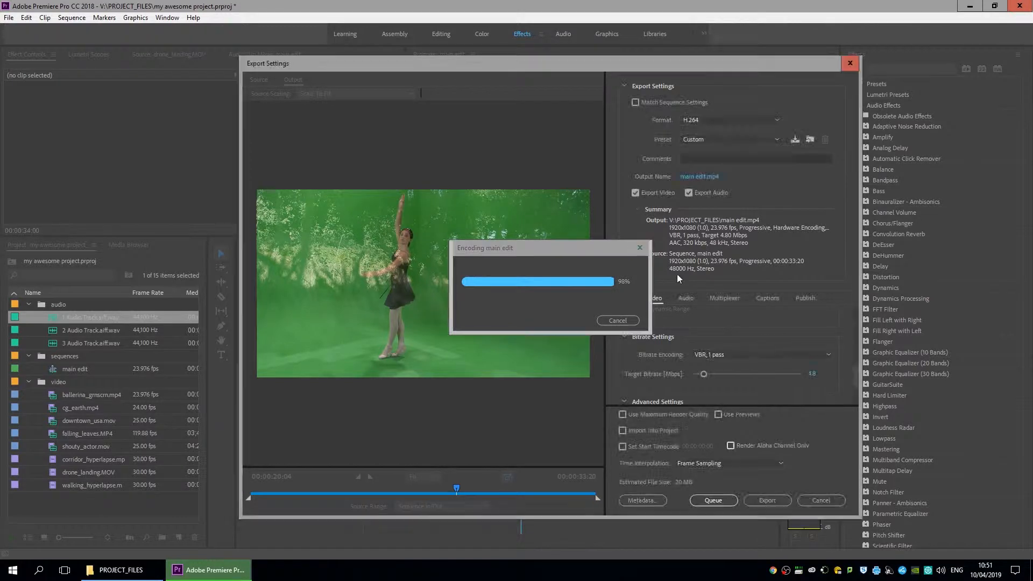
In Explorer, open V:\PROJECT_FILES, select the 18,030 KB main edit MP4, then return to Premiere.
click(128, 572)
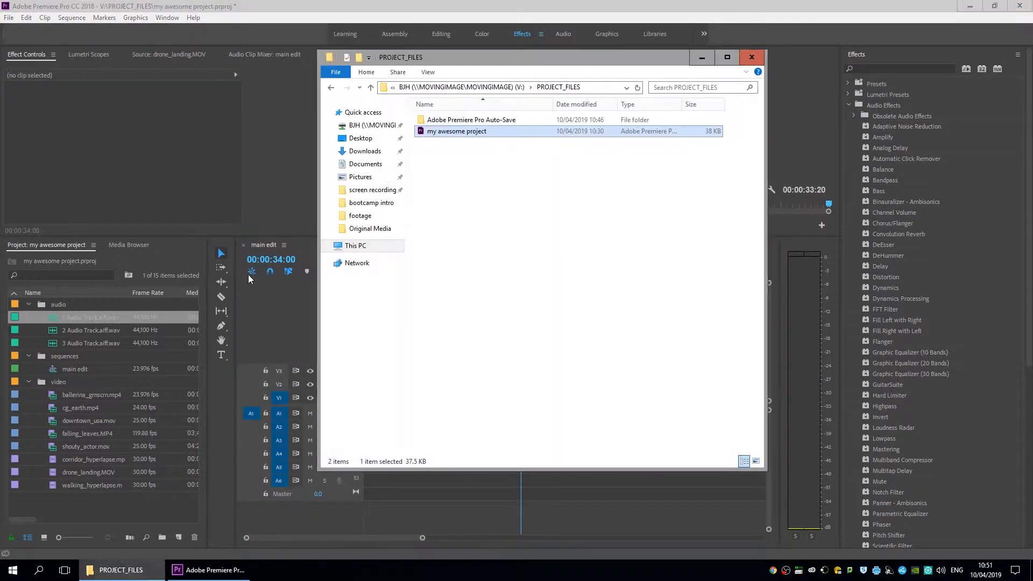
click(506, 88)
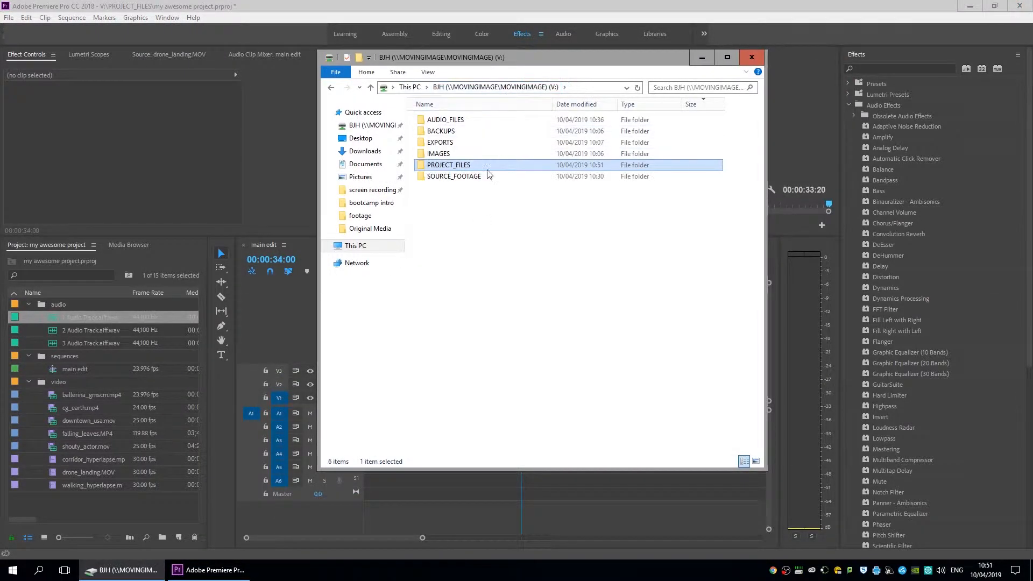
click(473, 211)
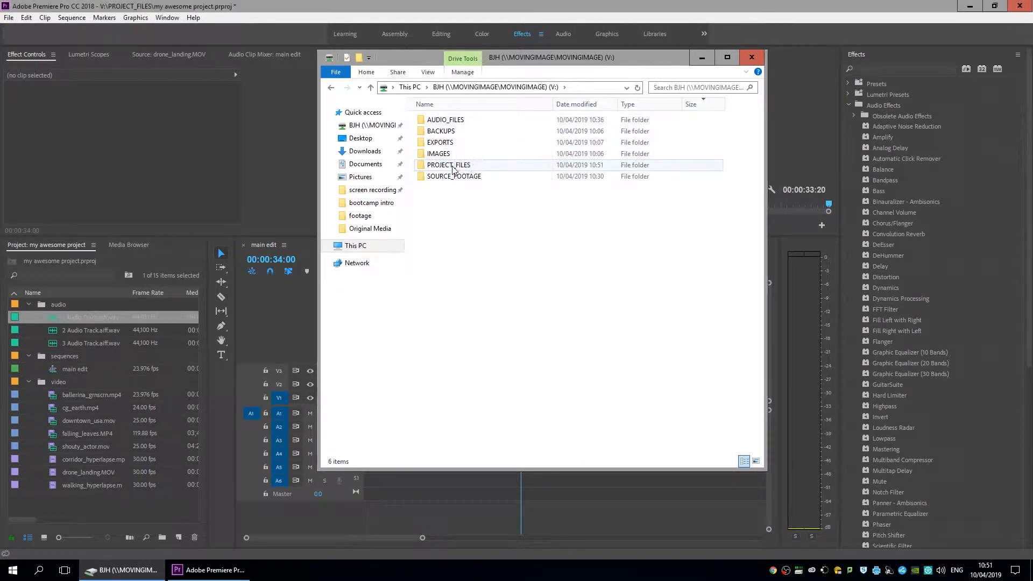
double_click(444, 166)
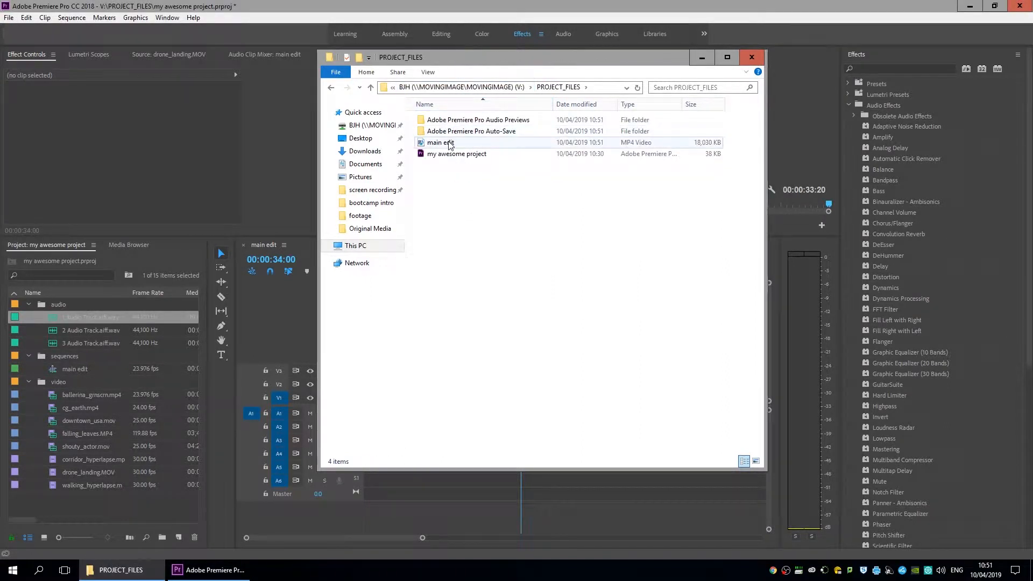
click(451, 144)
click(447, 10)
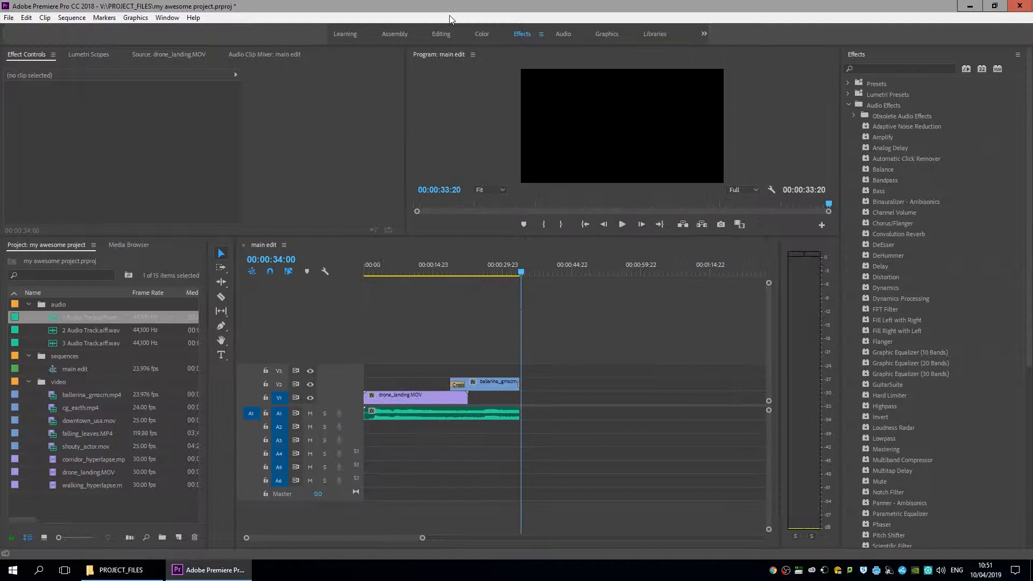
Reopen File > Export > Media for main edit, keeping H.264 at 4.8 Mbps, and reposition the dialog.
click(6, 18)
mouse_move(116, 332)
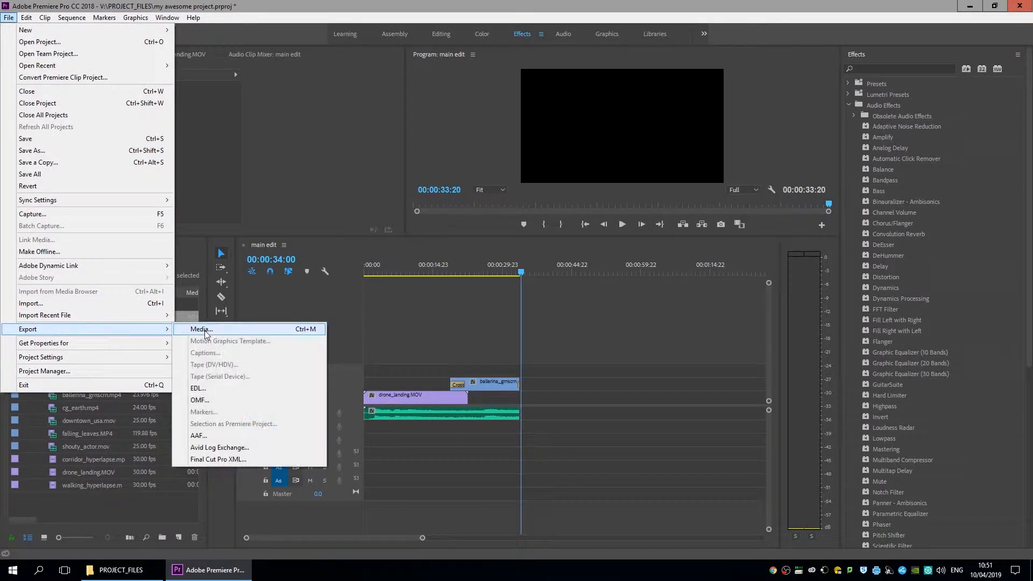
click(202, 329)
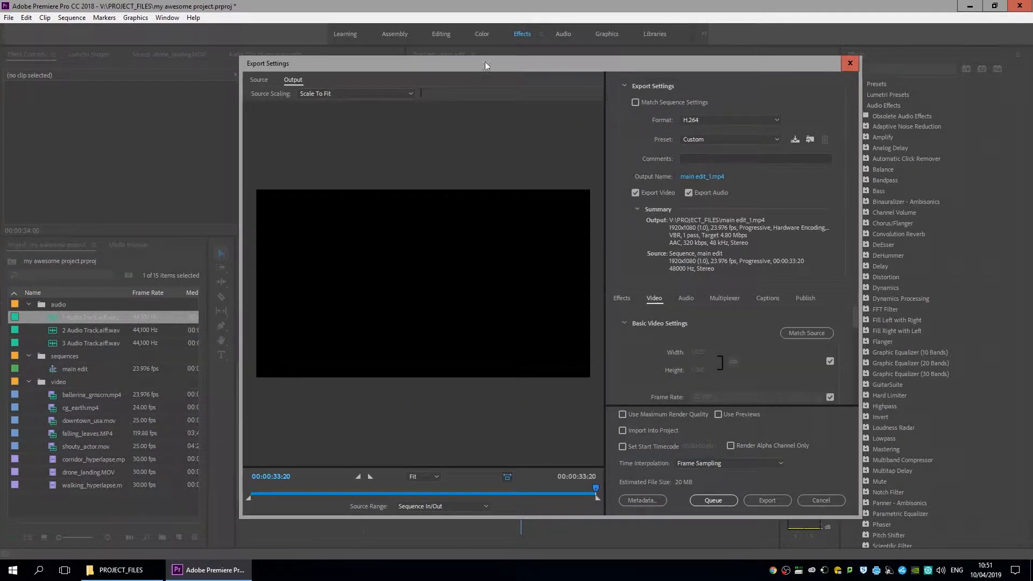
drag(544, 63, 519, 54)
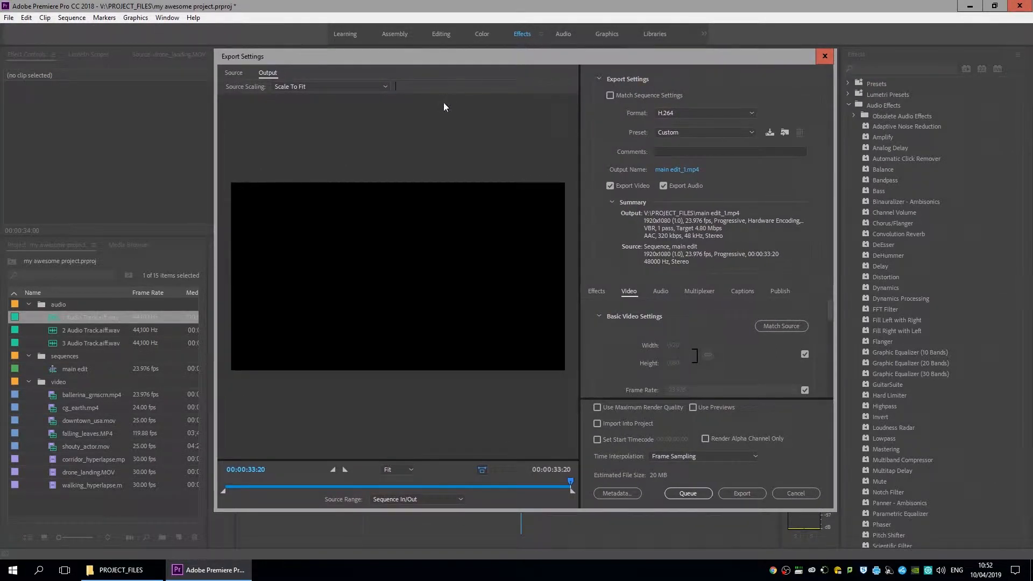
drag(543, 57, 524, 57)
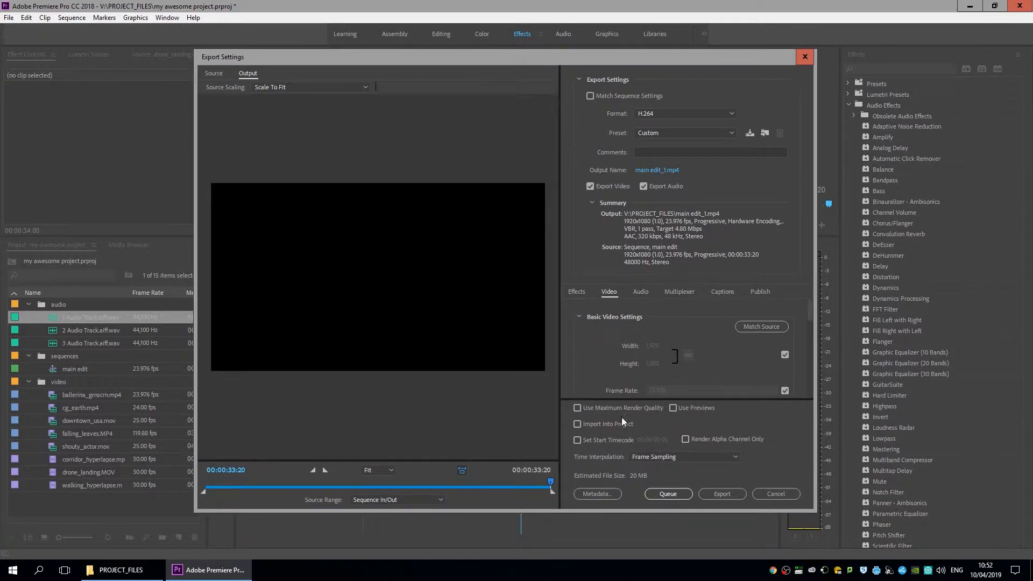
Uncheck the width/height link and set the Target Bitrate to 5 Mbps.
click(785, 356)
drag(810, 318, 807, 379)
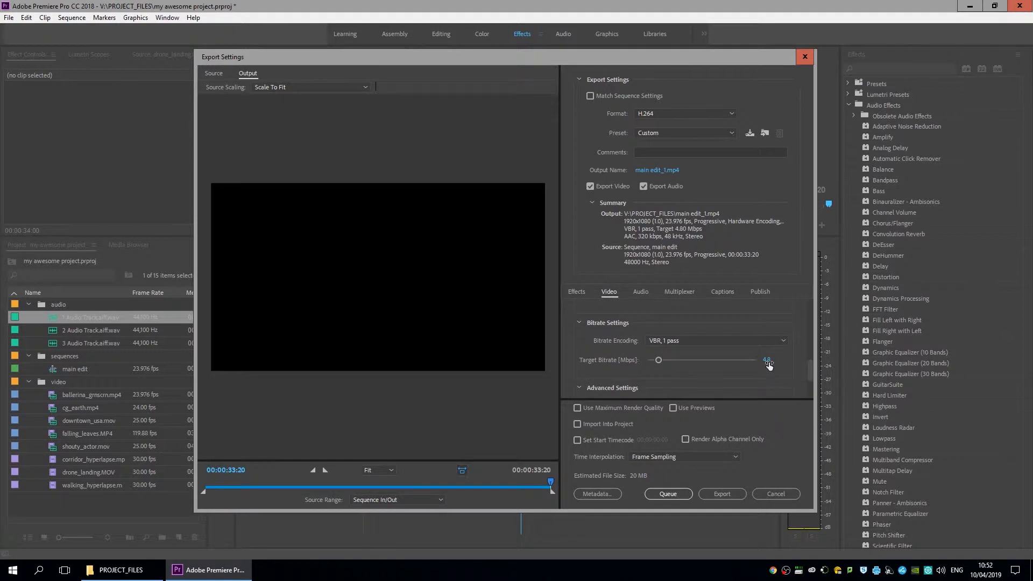
mouse_move(659, 361)
mouse_down()
mouse_move(687, 365)
mouse_move(665, 368)
mouse_up()
mouse_move(770, 365)
mouse_down()
mouse_move(739, 365)
mouse_move(778, 365)
mouse_move(775, 374)
mouse_up()
click(769, 359)
key(Return)
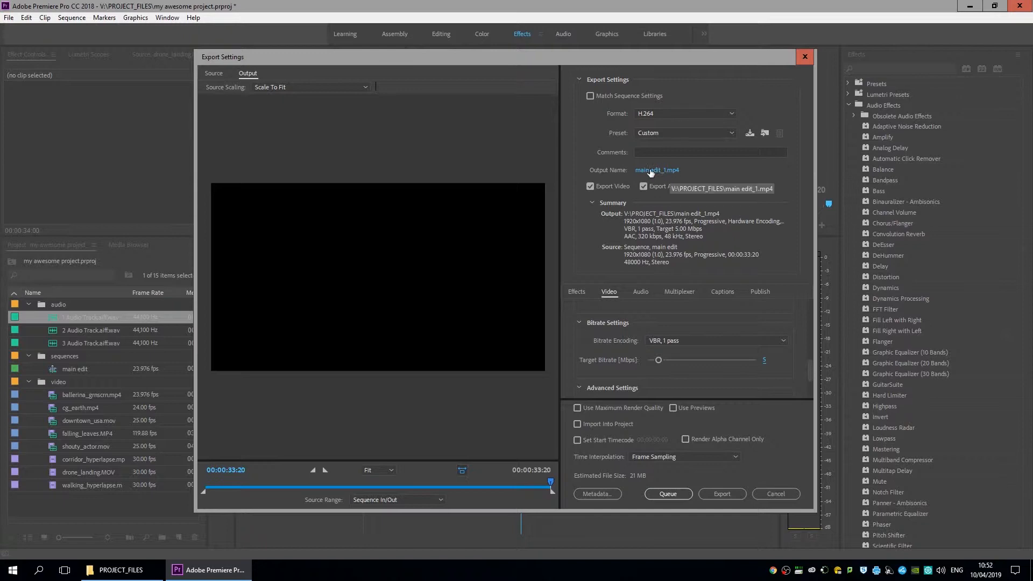
Save the output to EXPORTS as main edit_1_export.mp4 and start the export.
click(668, 171)
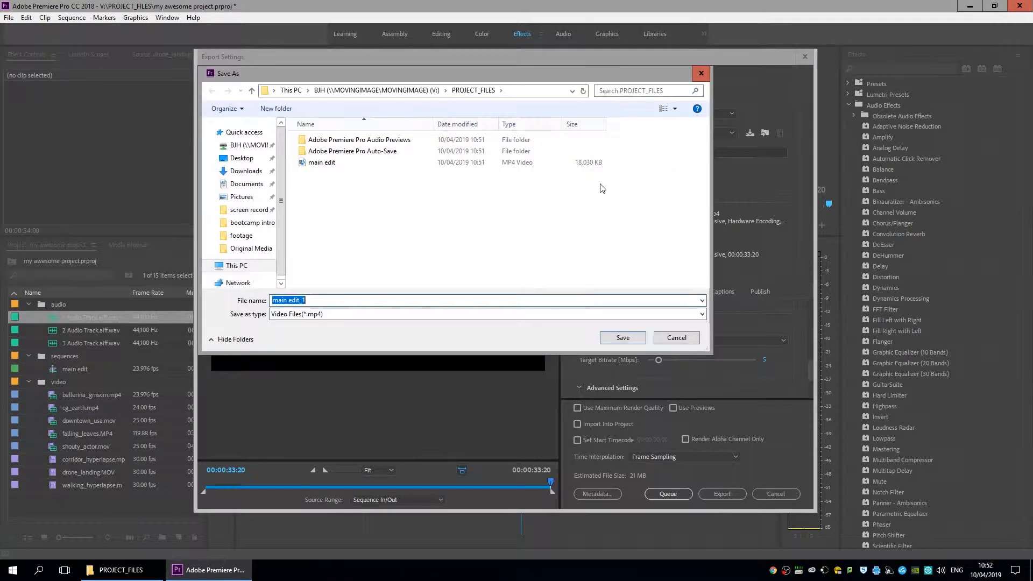
click(377, 90)
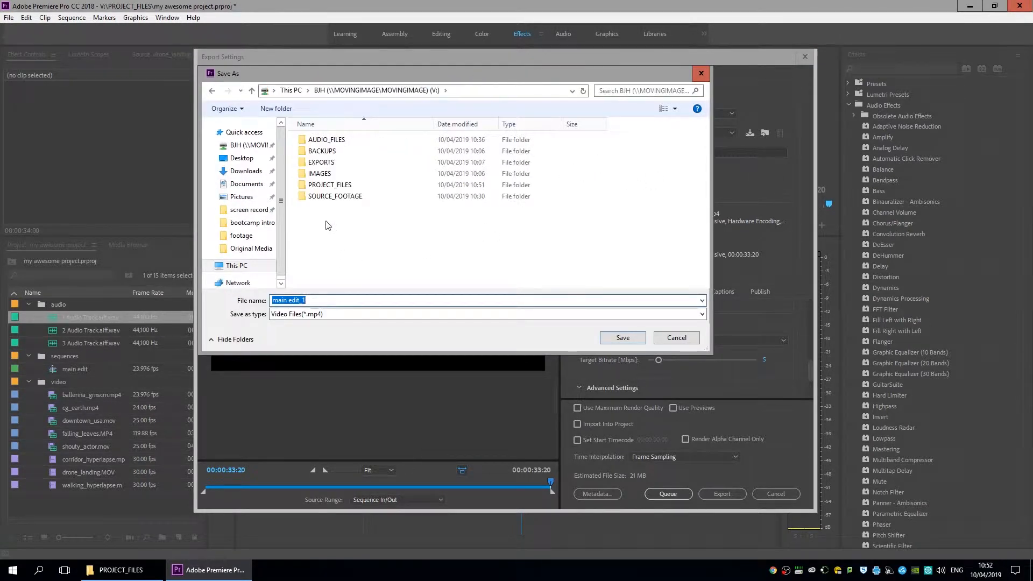
double_click(323, 162)
click(326, 300)
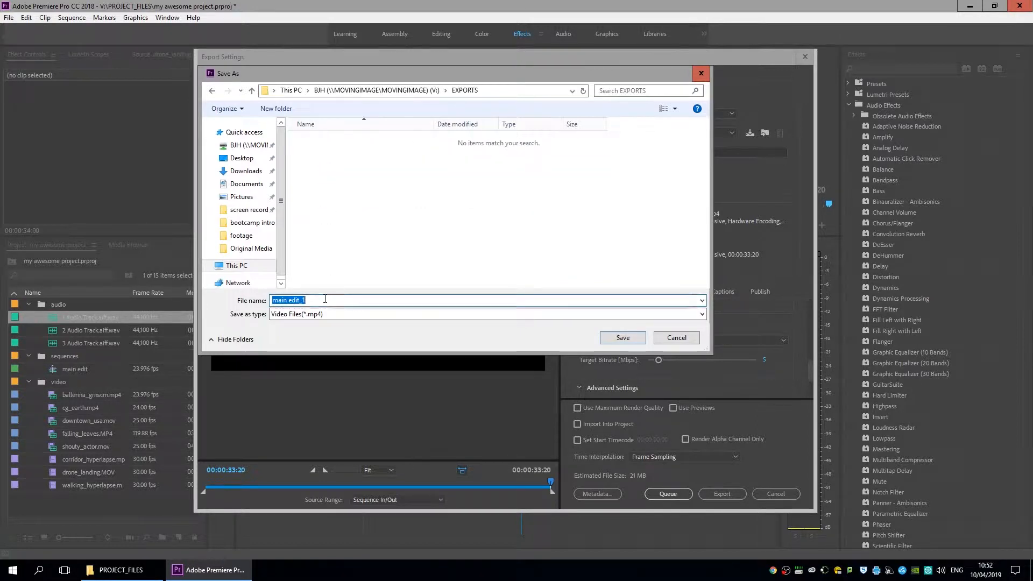
key(Right)
text(_export)
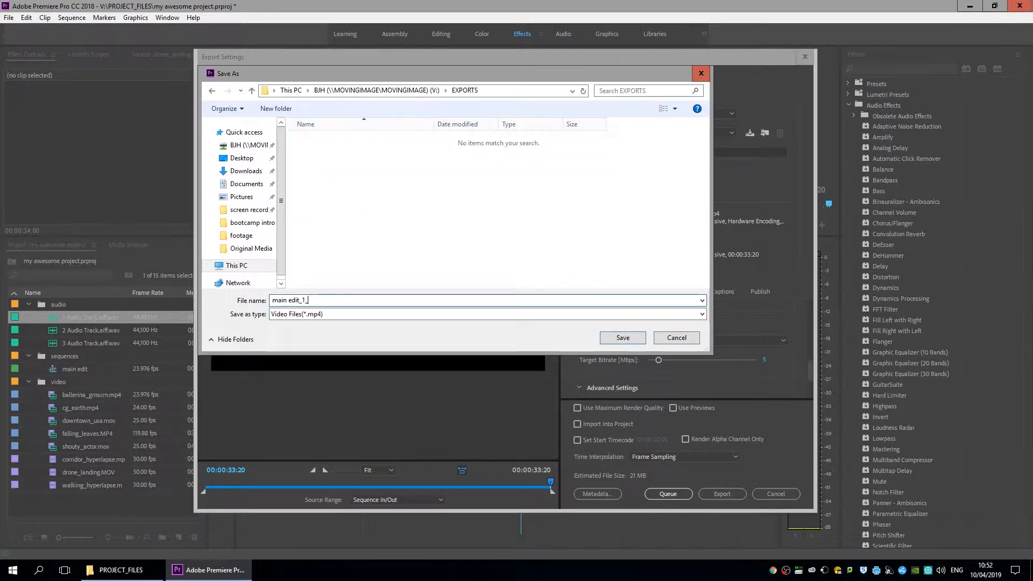
key(Return)
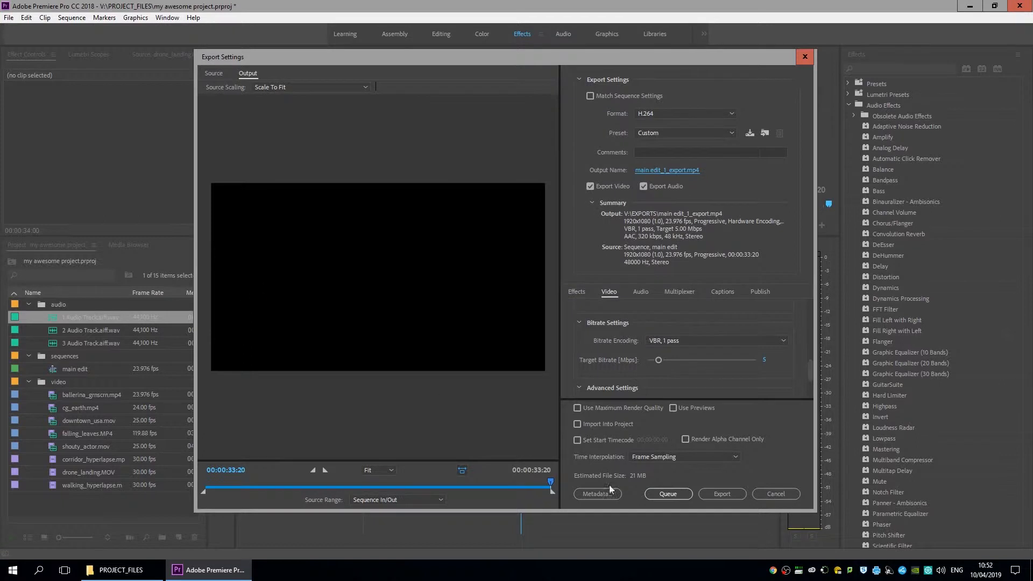
click(735, 495)
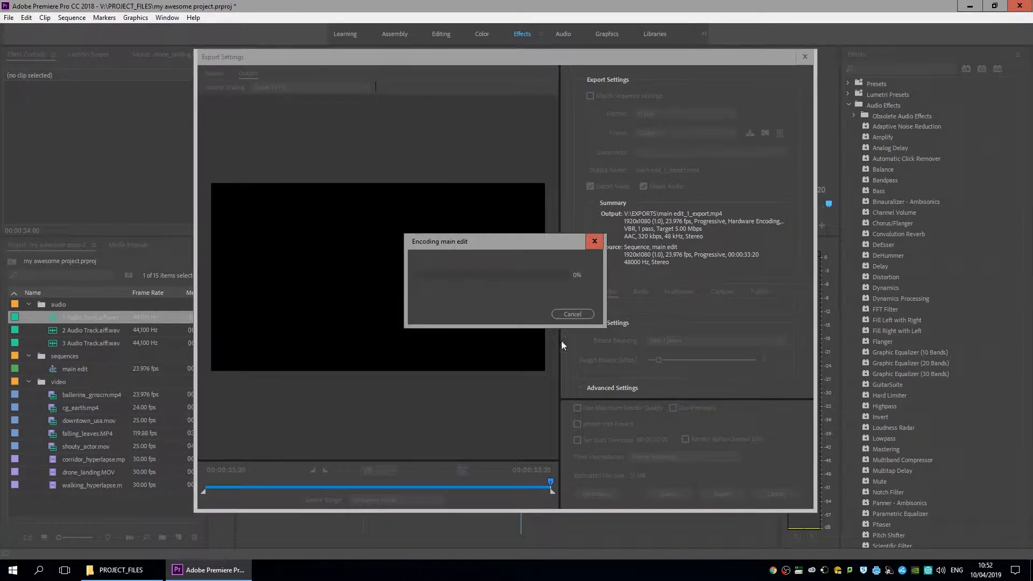
Open V:\EXPORTS in Explorer and refresh until the 22,018 KB main edit_1_export file appears.
click(125, 570)
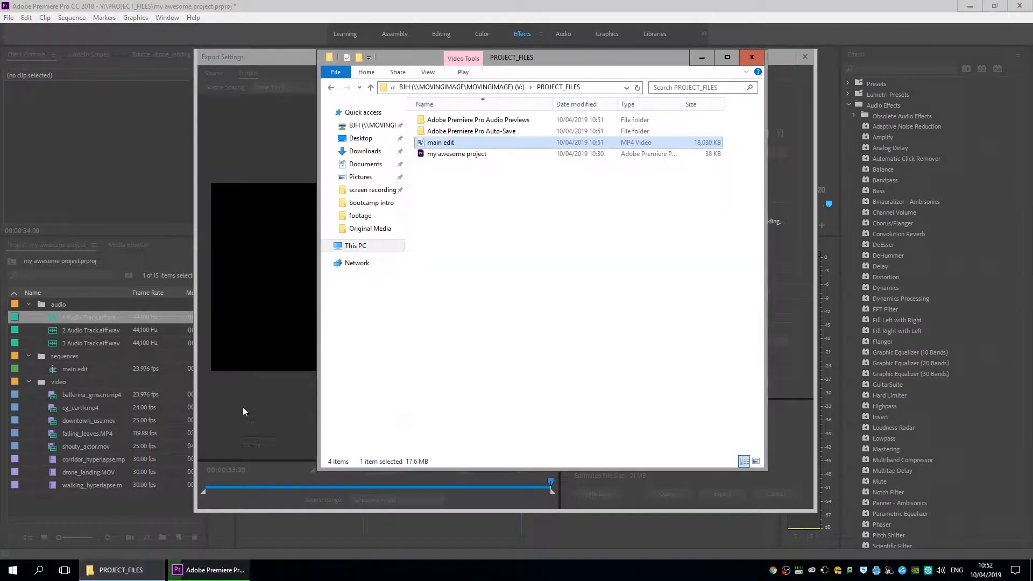
click(462, 87)
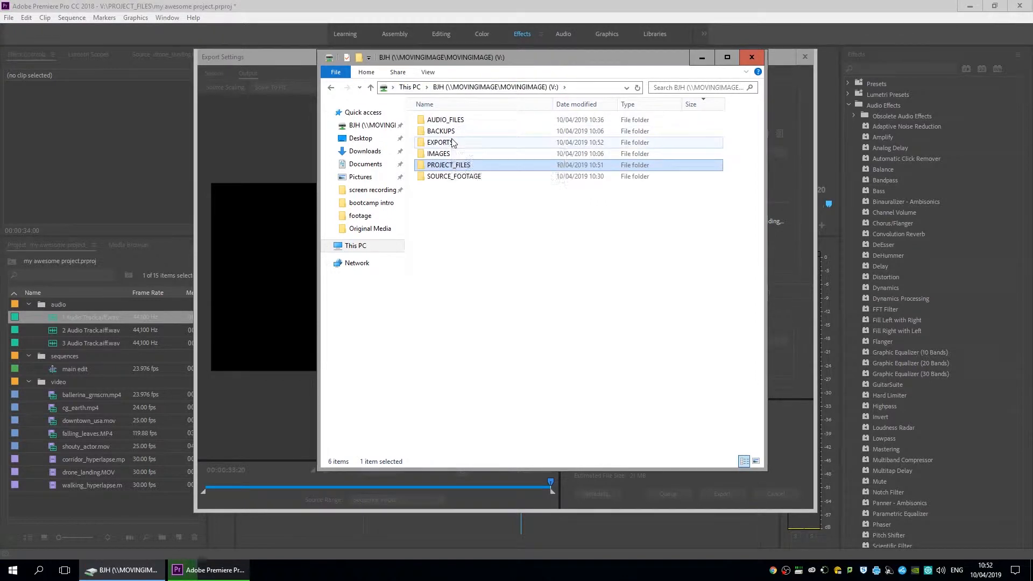
double_click(452, 142)
drag(585, 64, 721, 346)
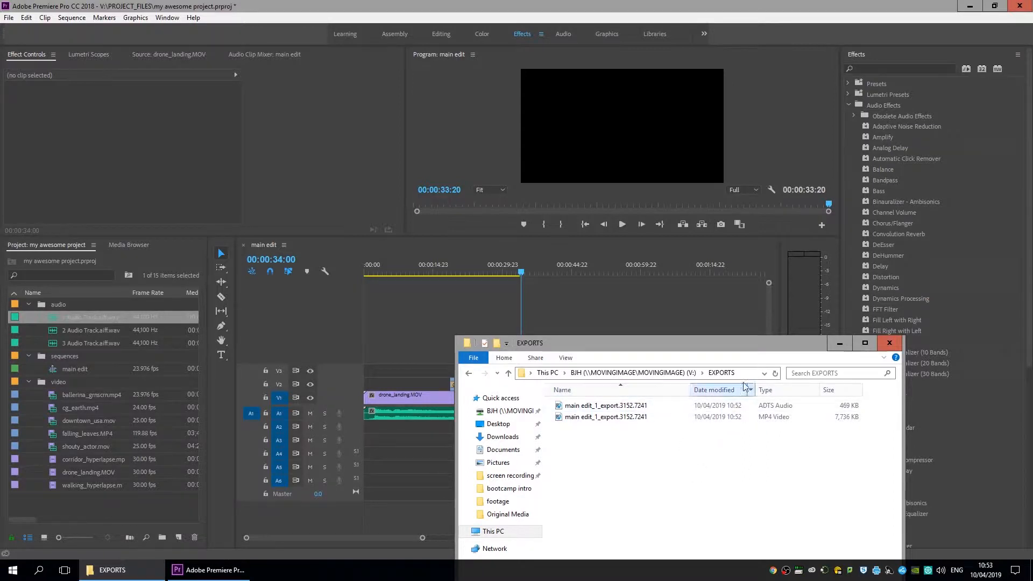
click(775, 375)
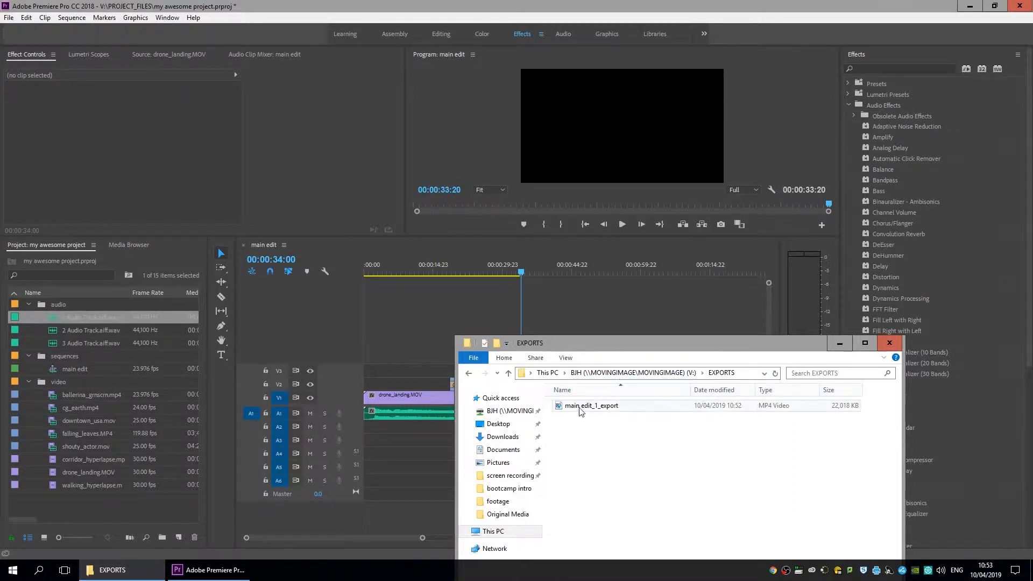
Play main edit_1_export in Windows Media Player.
click(688, 407)
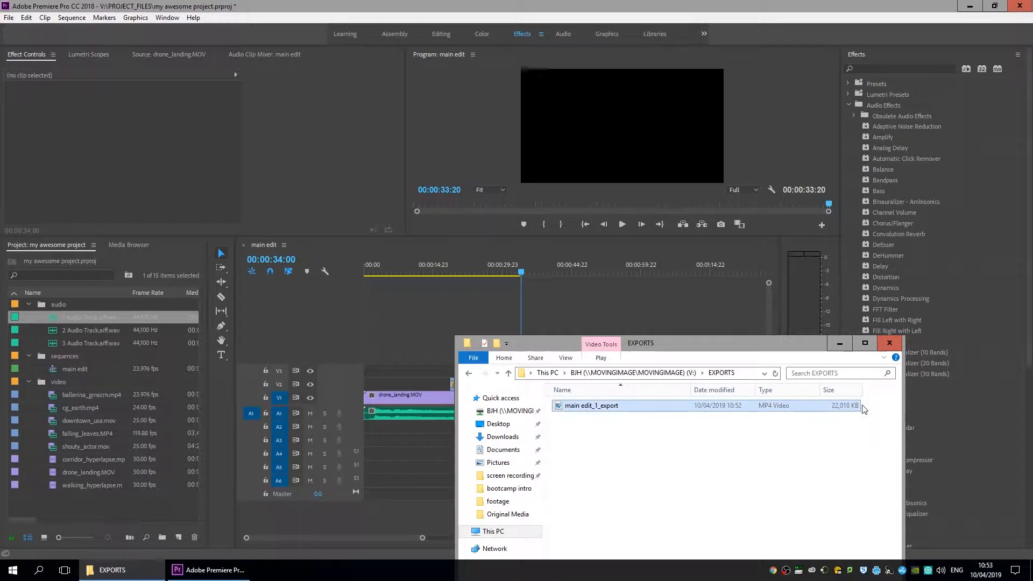
click(771, 448)
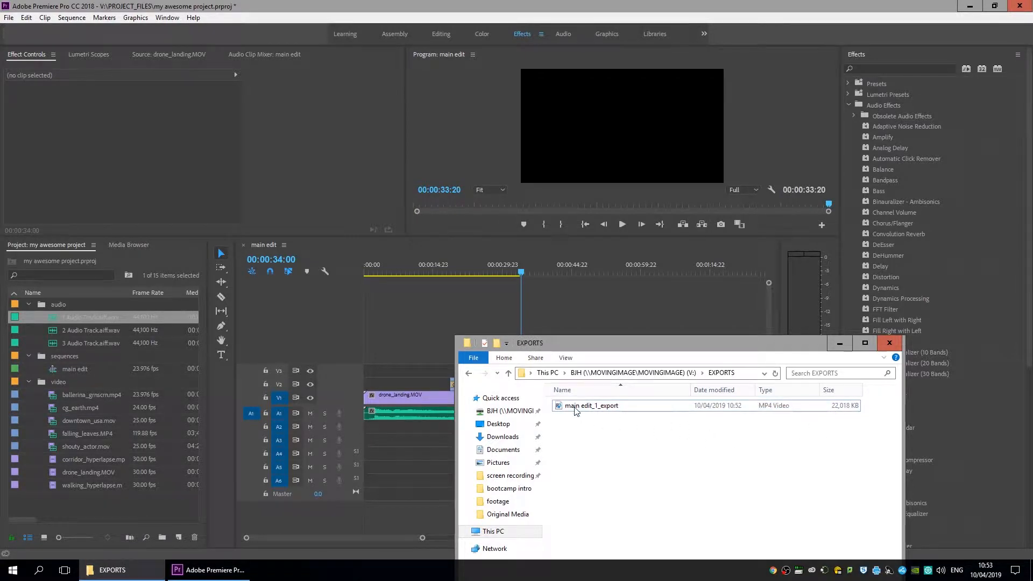
double_click(577, 411)
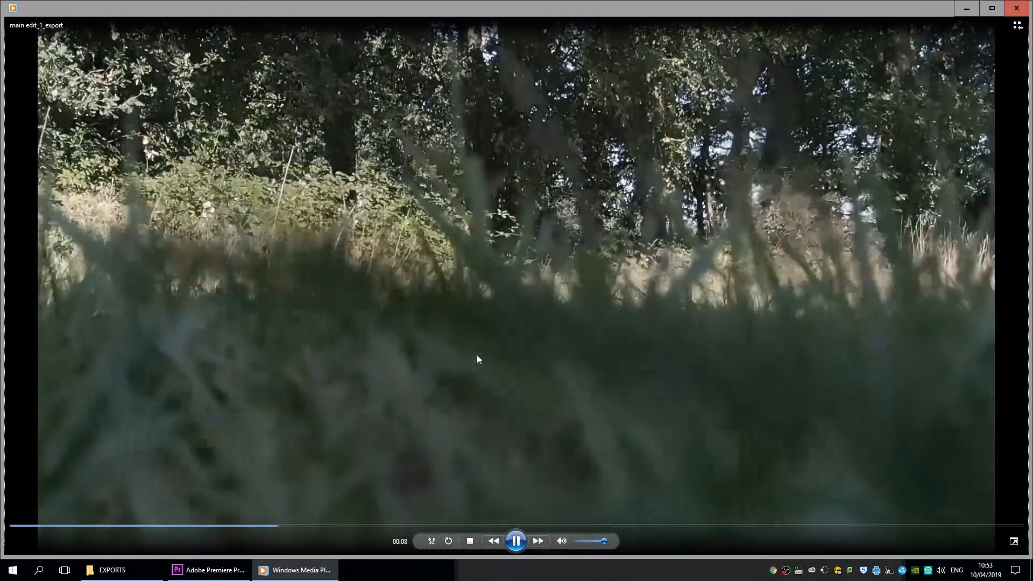
Pause the main edit_1_export playback, close Windows Media Player and return to Premiere.
click(514, 543)
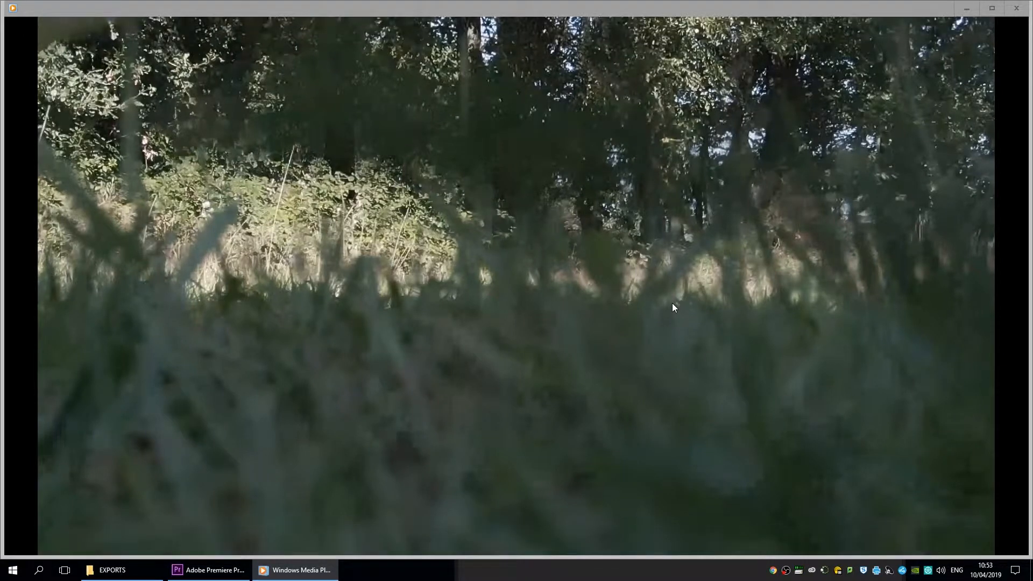
click(1023, 12)
click(562, 6)
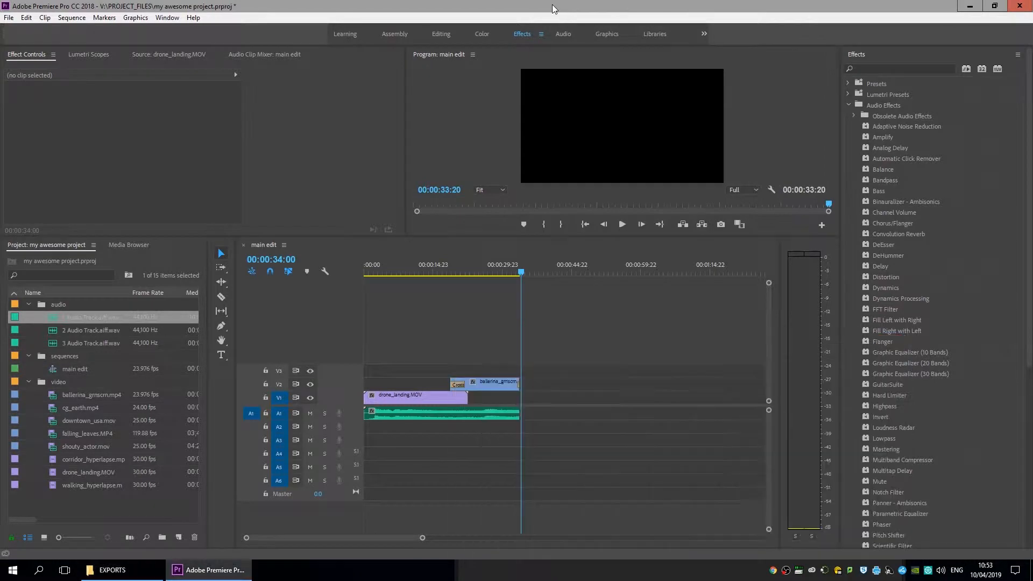
Reopen Export Settings for the main edit sequence via File > Export > Media.
click(11, 19)
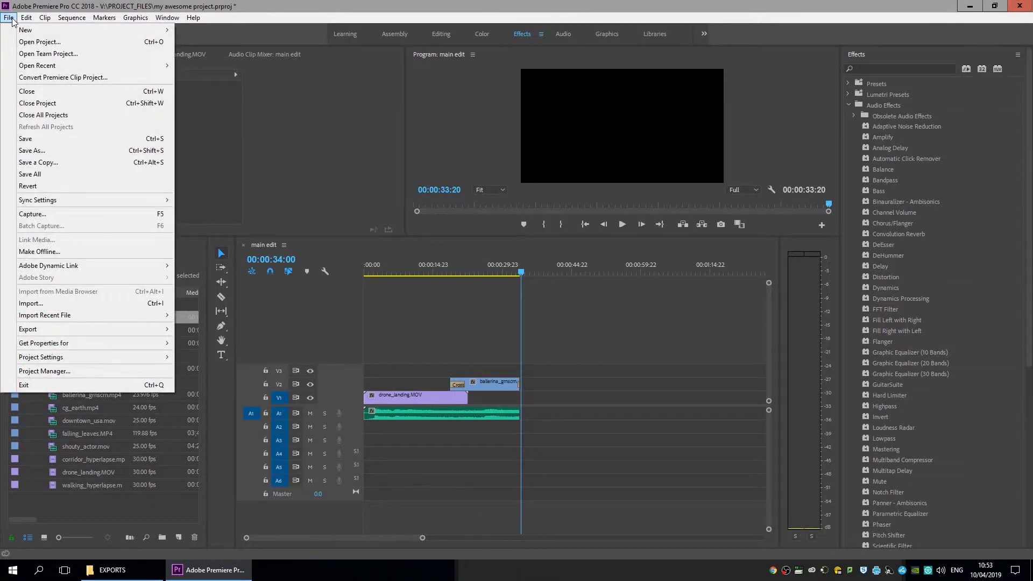
mouse_move(25, 18)
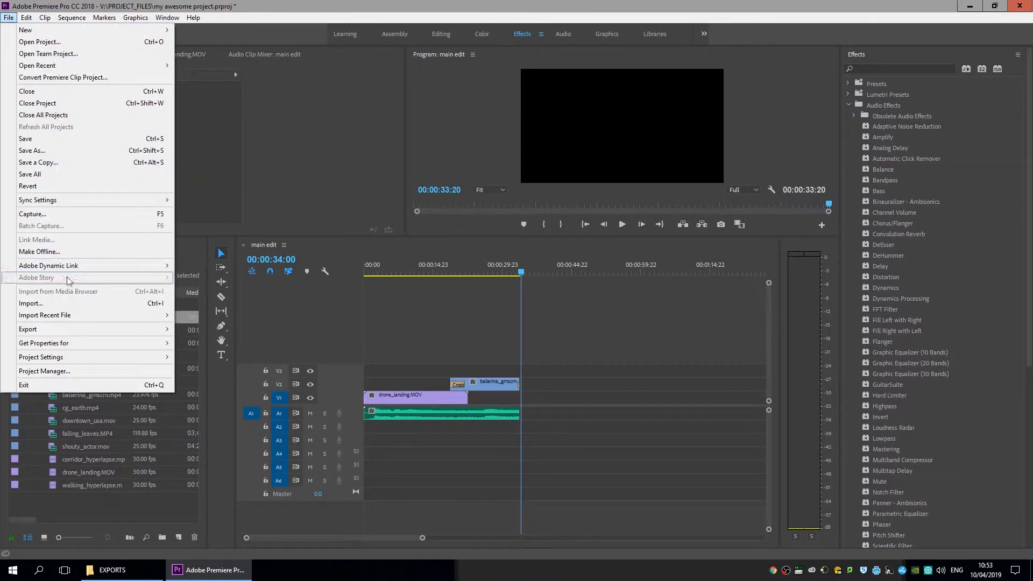
mouse_move(98, 333)
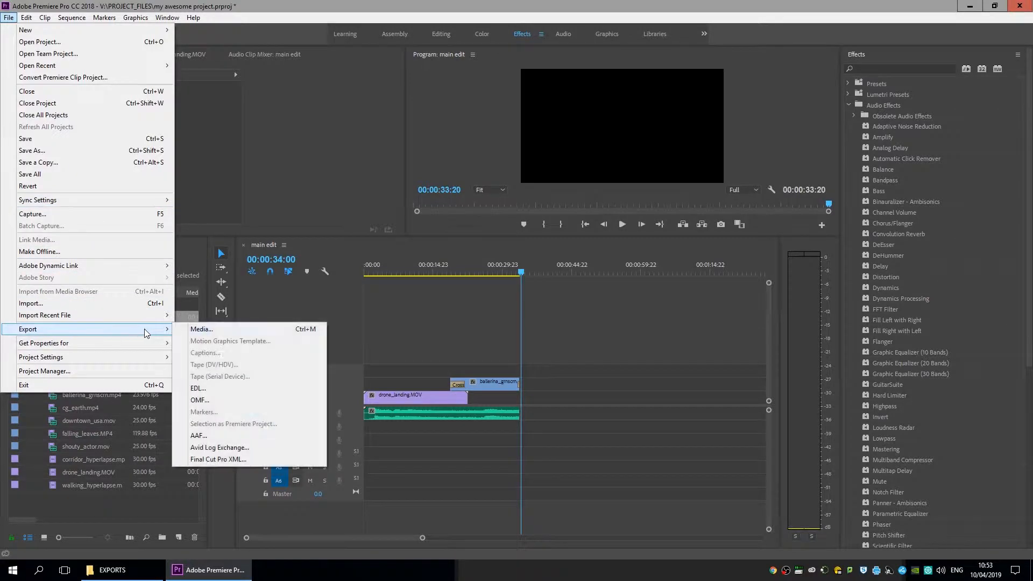
click(195, 330)
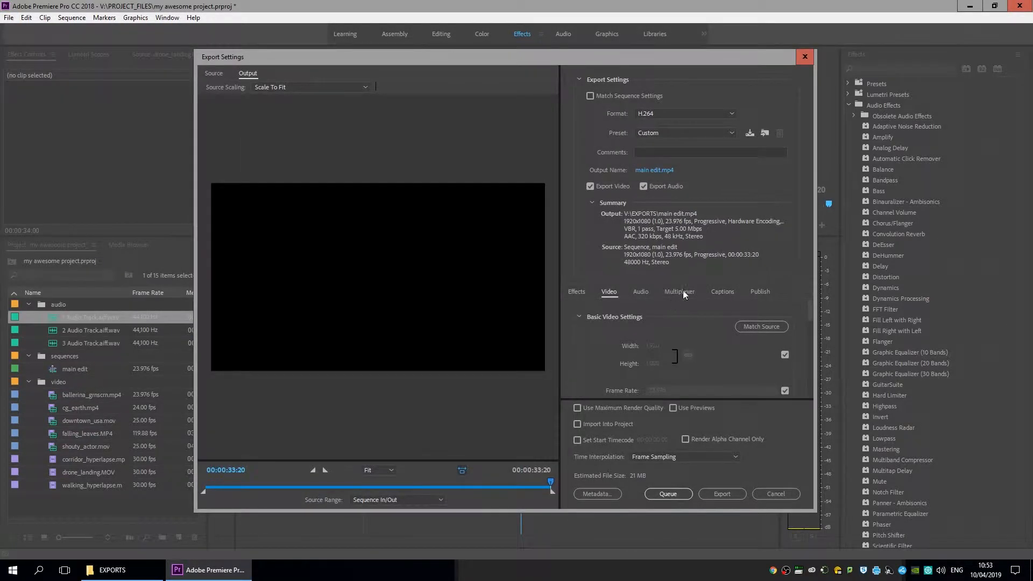
Set the H.264 Target Bitrate to 20 Mbps and export EXPORTS\main edit.mp4.
drag(808, 305, 809, 379)
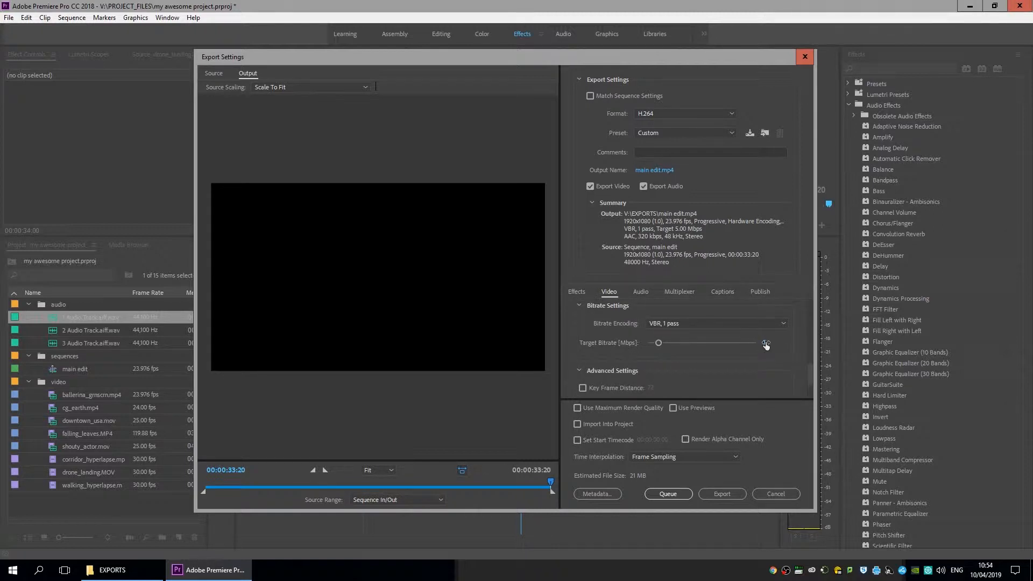
text(20)
click(793, 461)
click(722, 494)
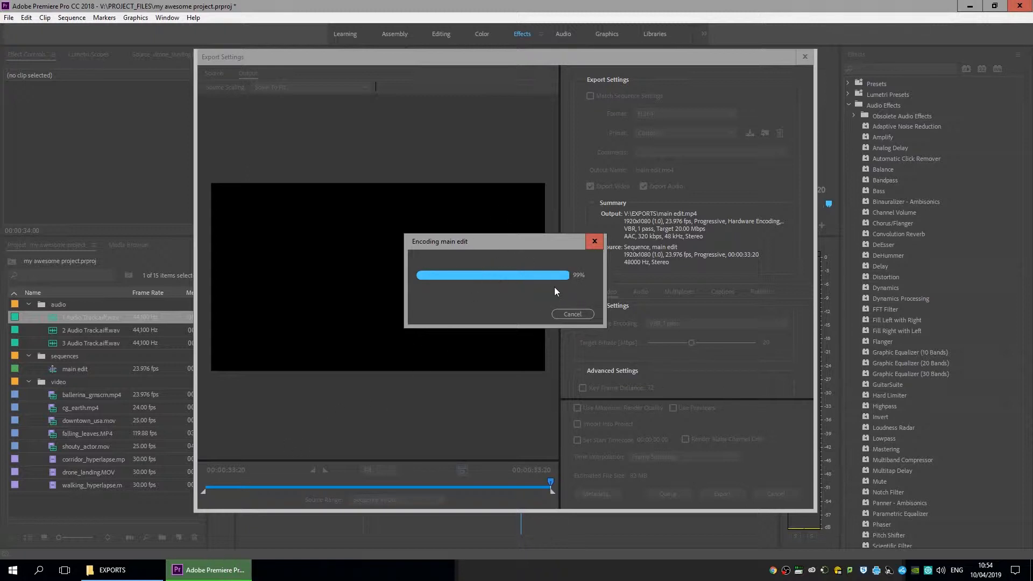
click(114, 574)
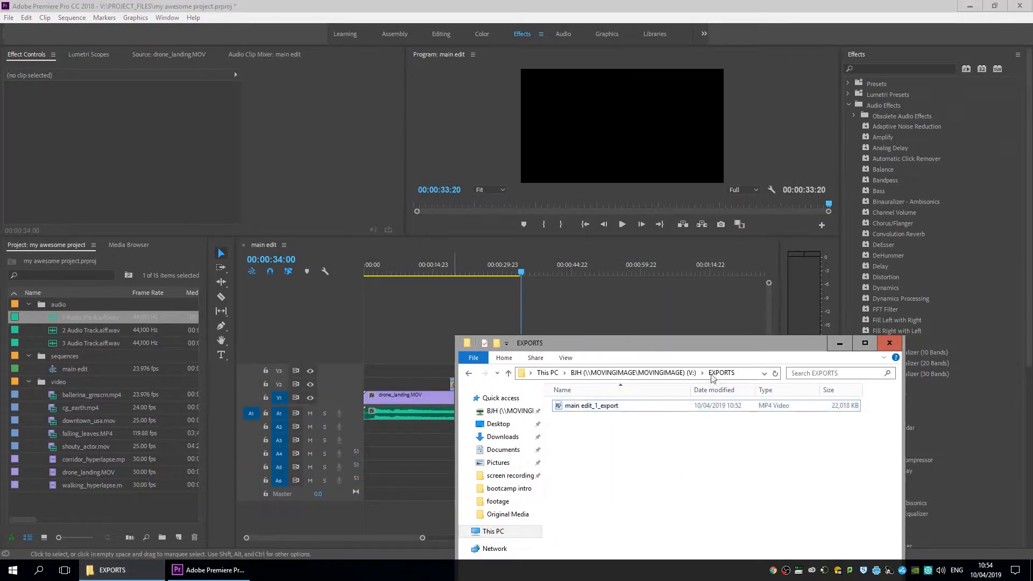
Refresh the EXPORTS folder and open the new main edit MP4 for playback.
drag(721, 351, 517, 89)
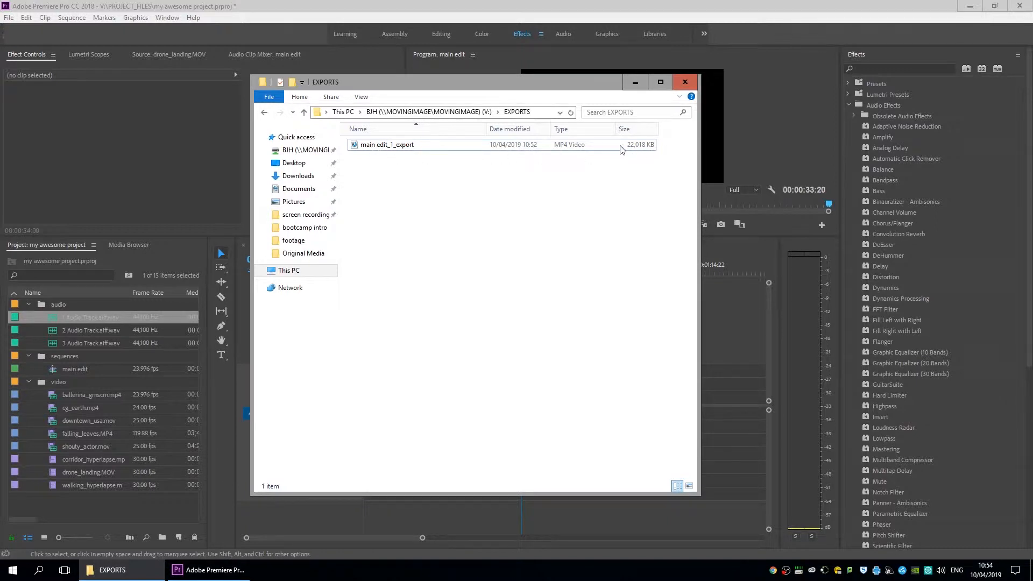
click(570, 112)
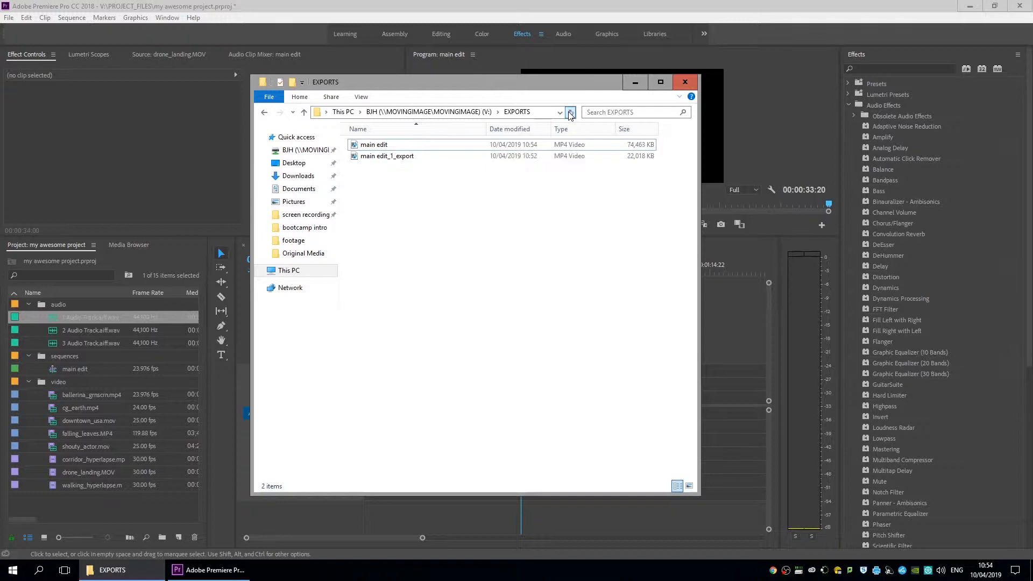
click(368, 149)
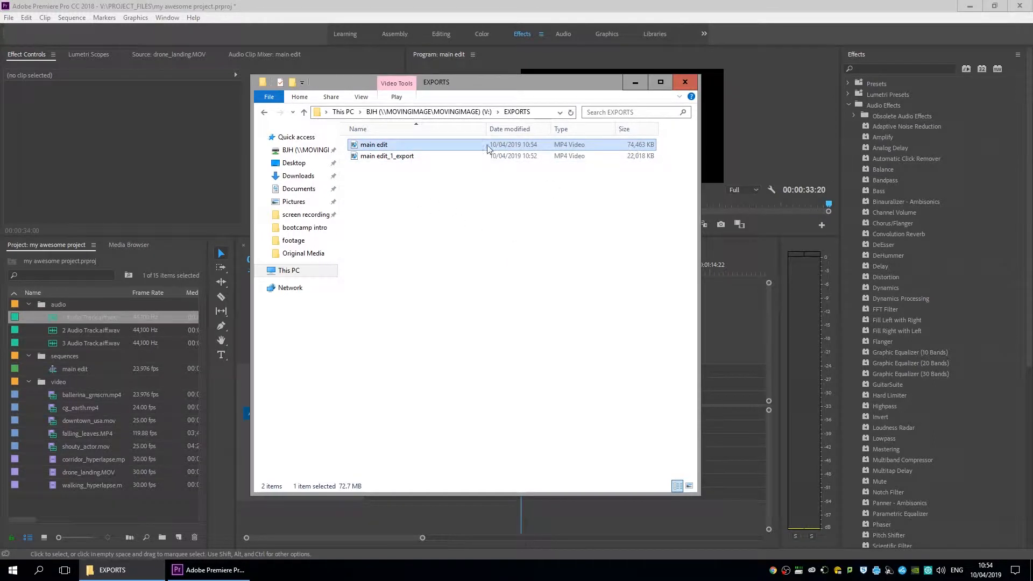
double_click(392, 145)
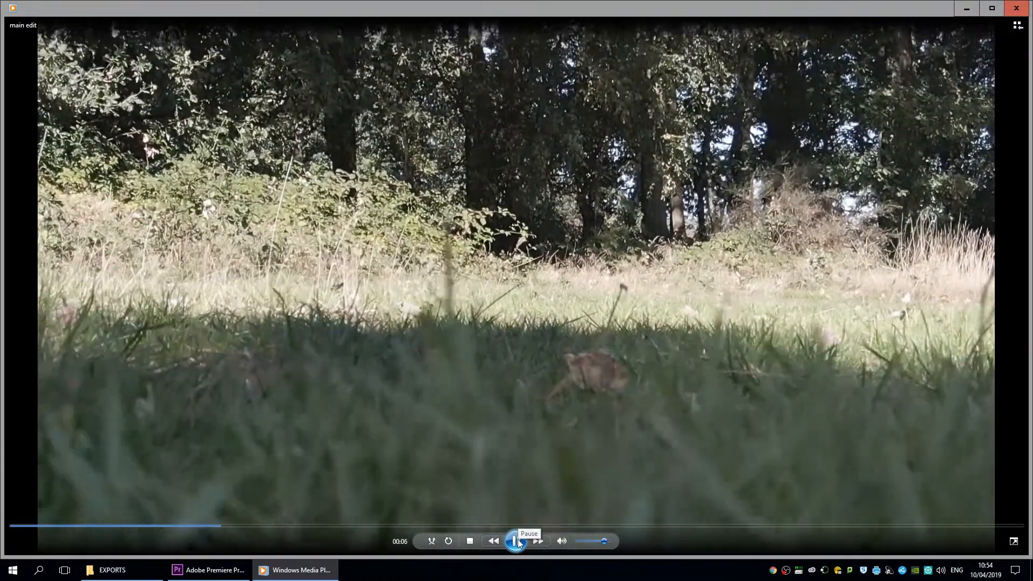
Pause the 20 Mbps main edit export and seek back to 00:01.
click(515, 541)
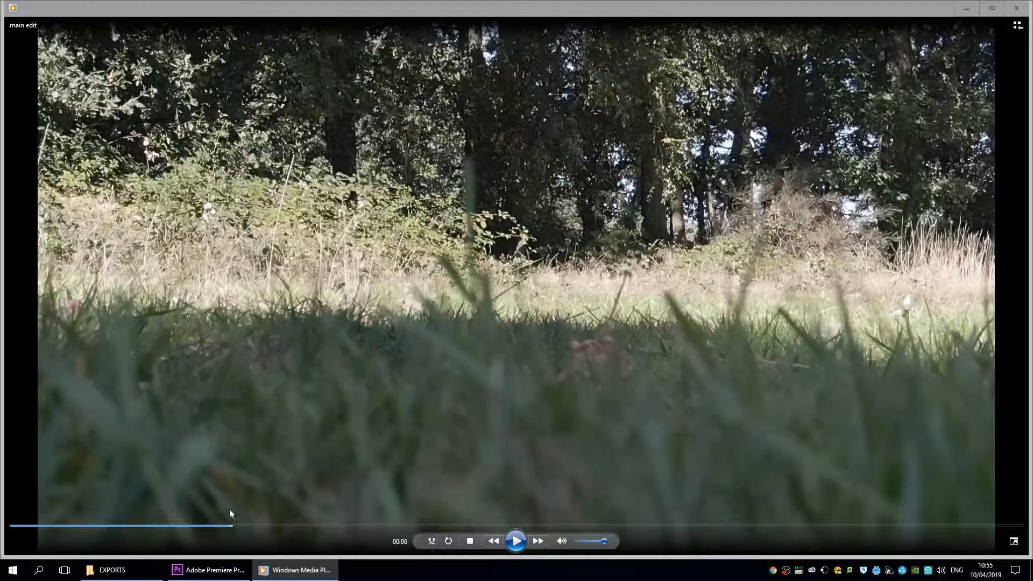
drag(229, 533, 199, 533)
click(161, 526)
click(49, 527)
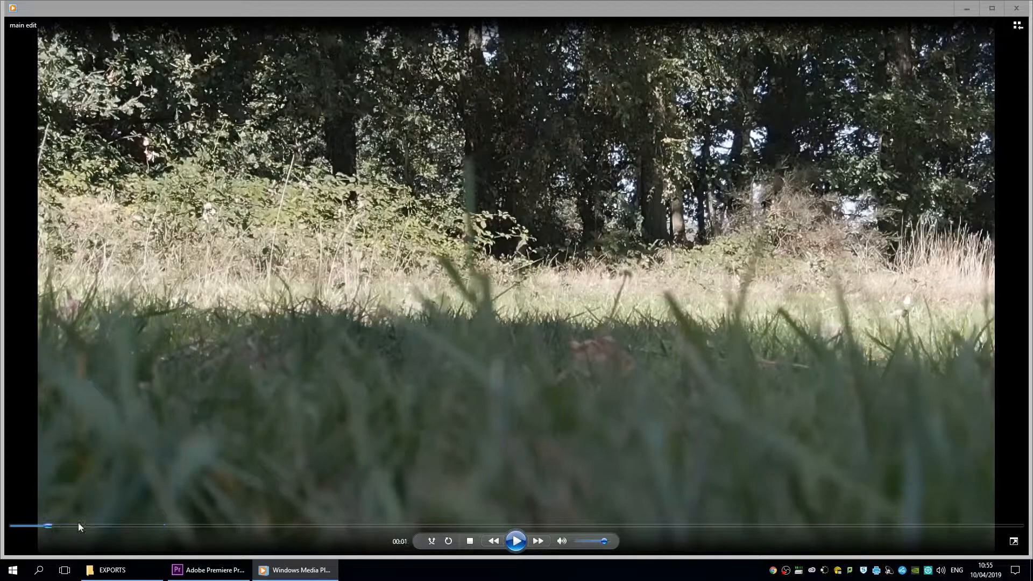
Replay the export from the start, pause it, and step back to about 6 seconds.
click(516, 541)
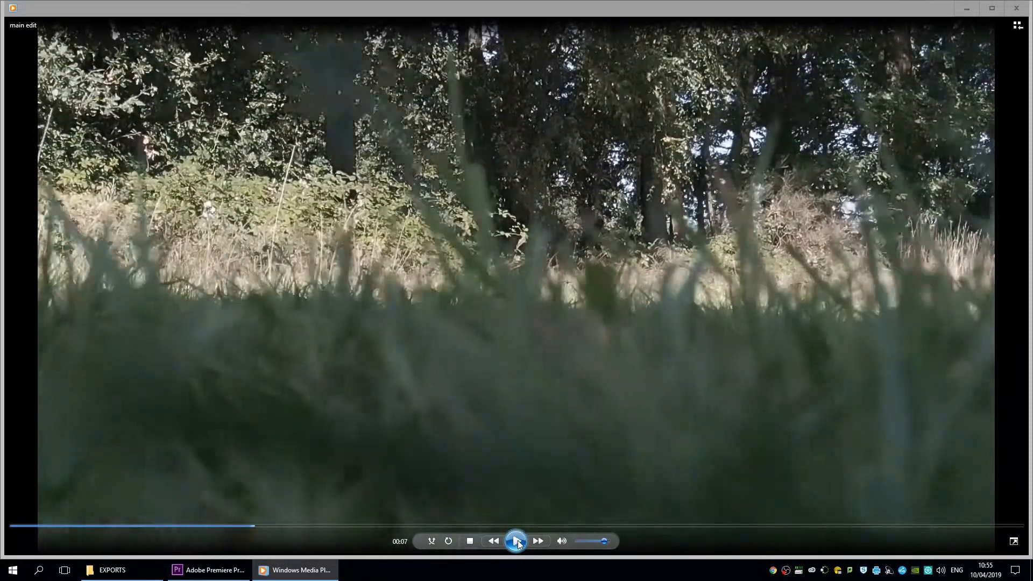
click(517, 541)
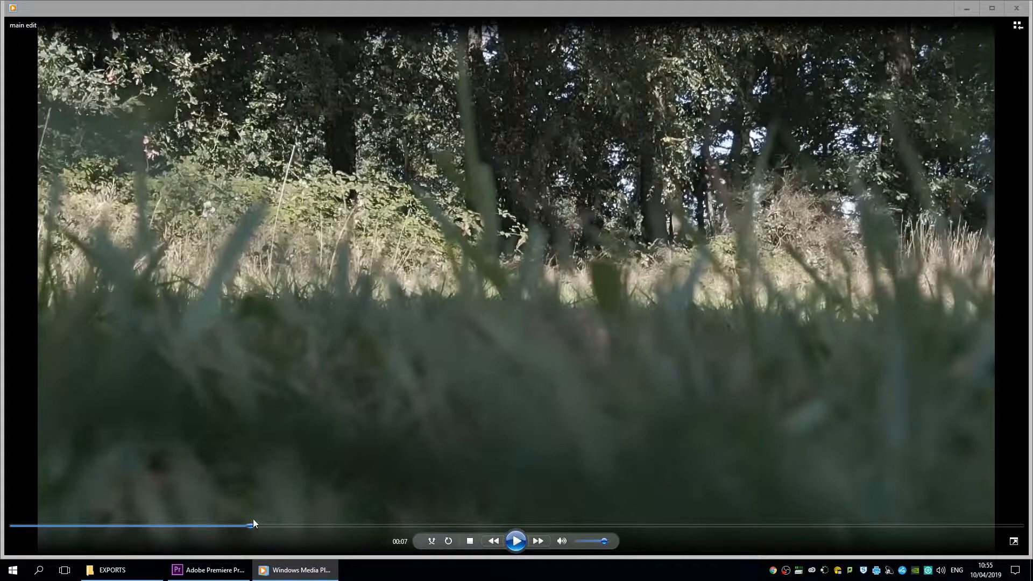
click(236, 527)
click(223, 527)
click(213, 527)
Replay from about 4 seconds, pause at 7 seconds, then close the player and return to Premiere.
click(520, 541)
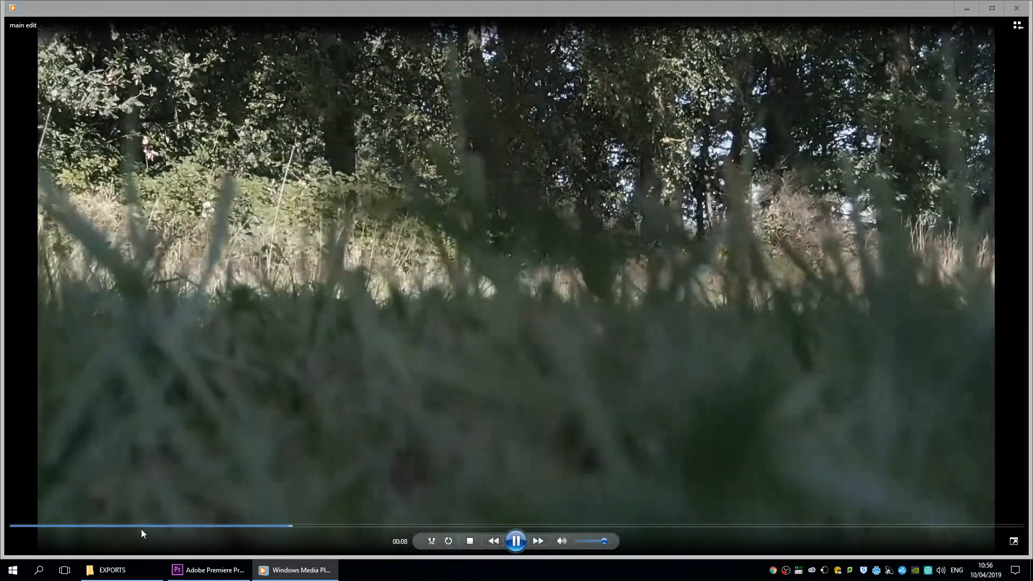
click(142, 527)
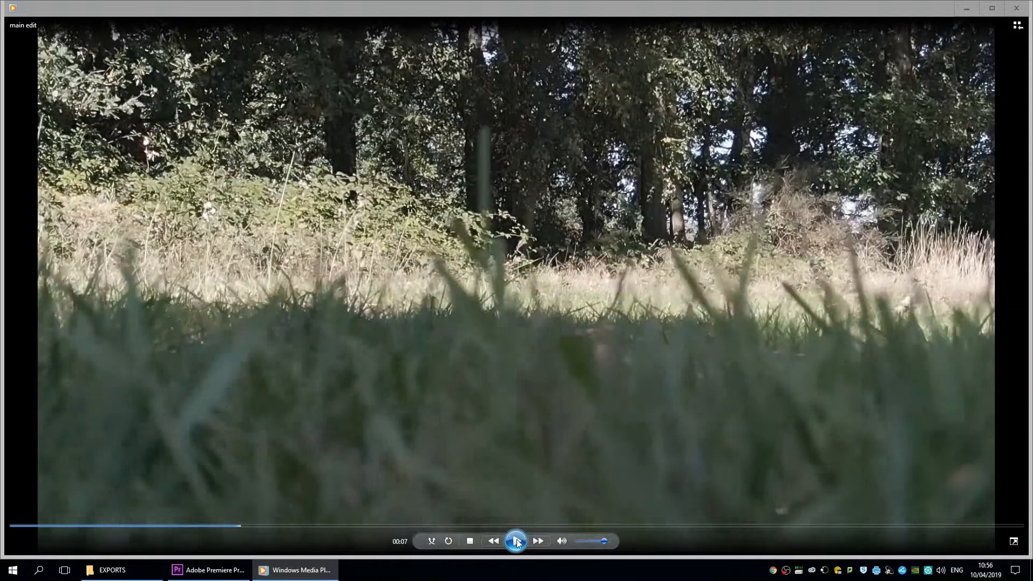
click(522, 541)
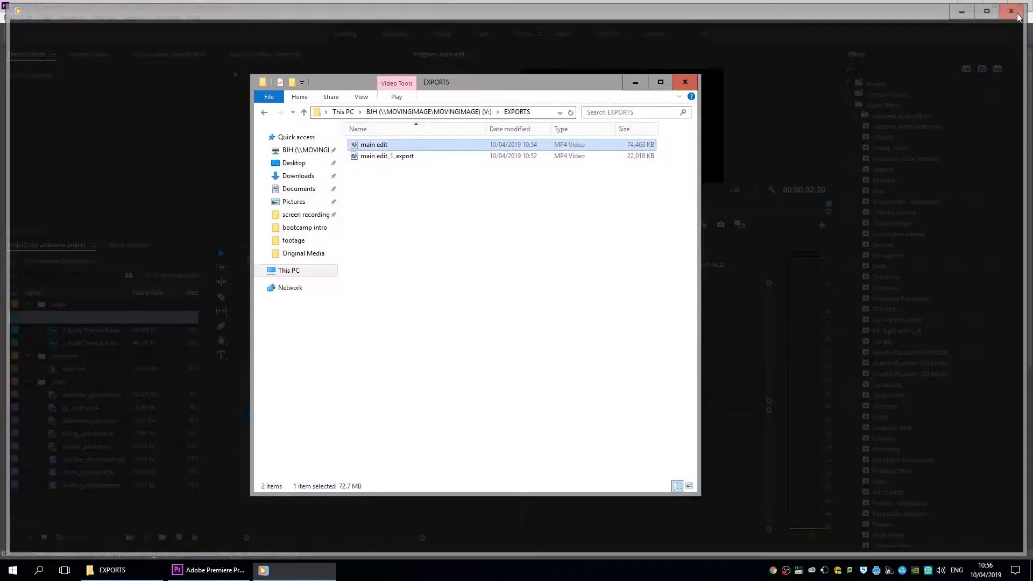
click(1017, 8)
click(693, 14)
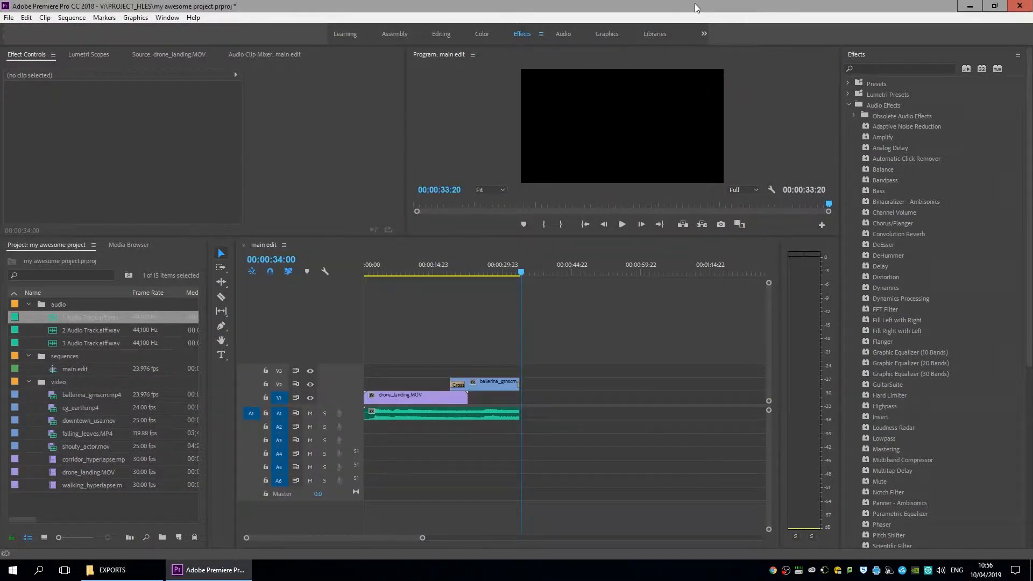
Open Export Settings and set the format to DNxHR/DNxHD MXF OP1a.
click(9, 17)
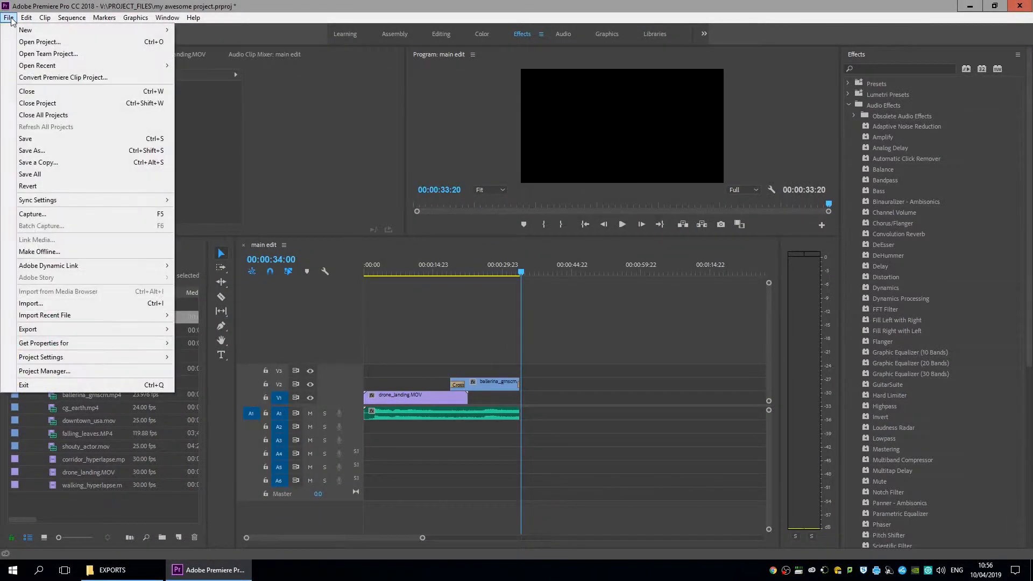
mouse_move(151, 330)
click(300, 330)
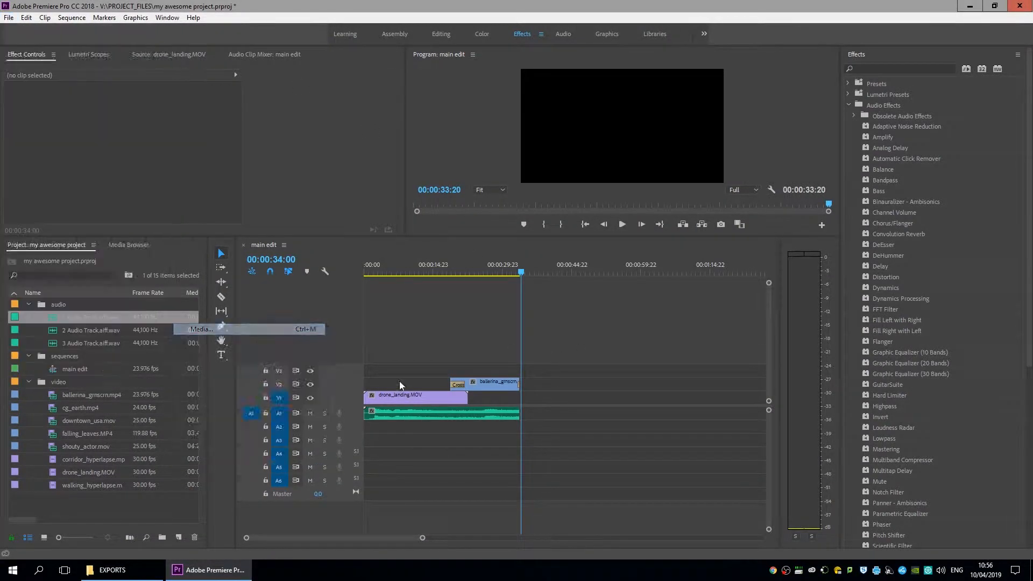
click(657, 112)
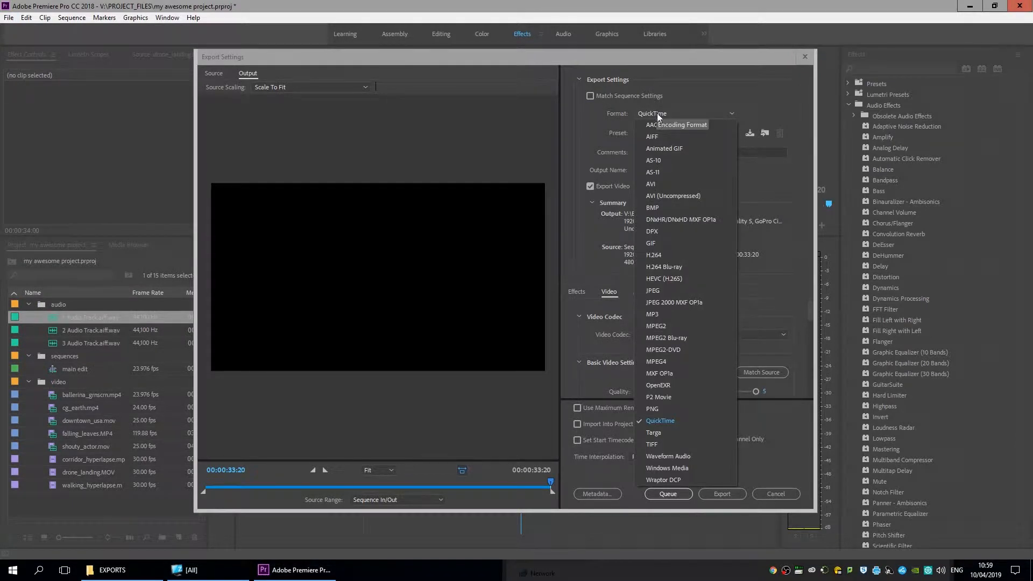
click(706, 220)
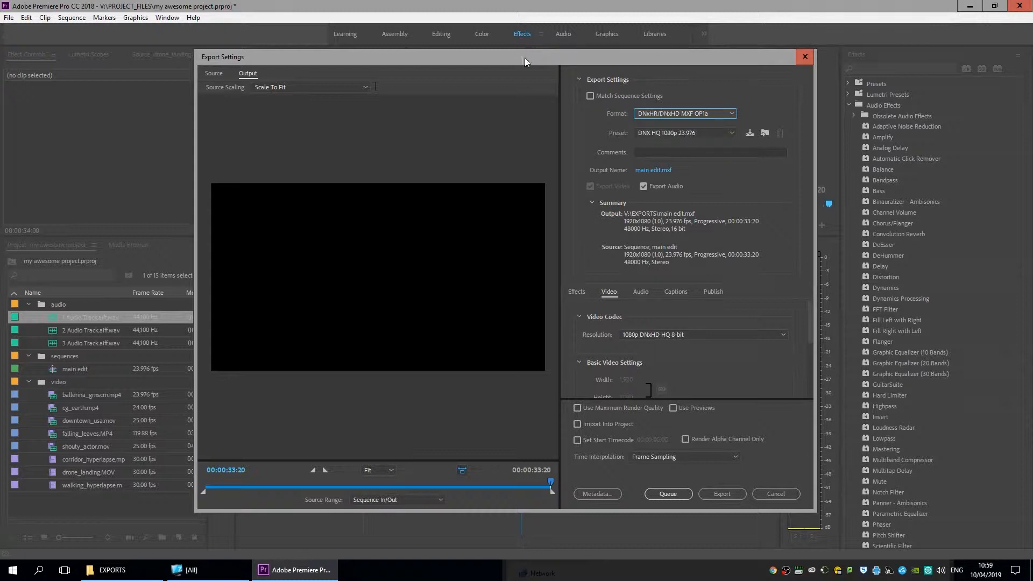
Move and enlarge the Export Settings window to view the DNX HQ 1080p 23.976 settings.
drag(525, 58, 465, 53)
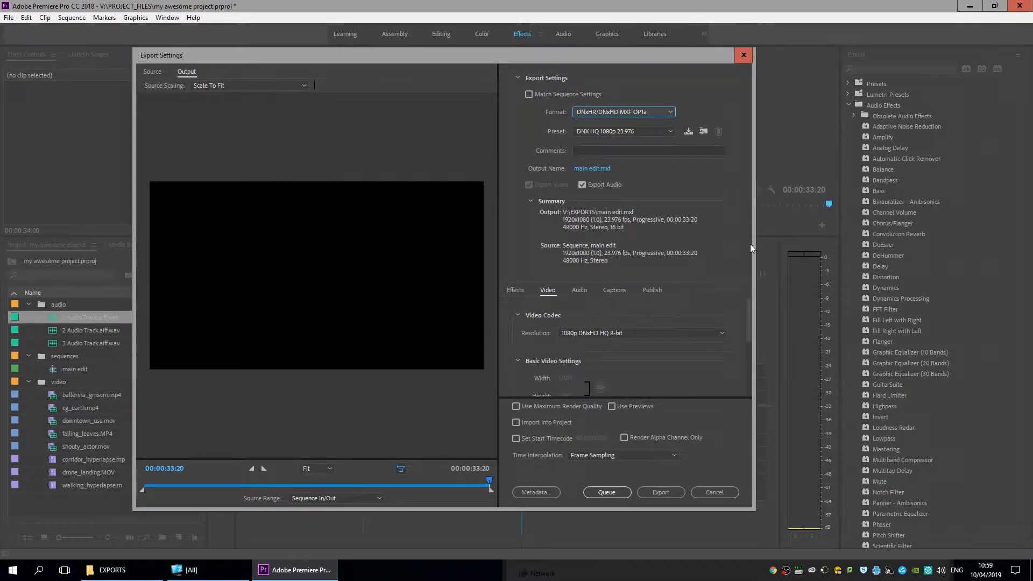
drag(750, 244, 863, 269)
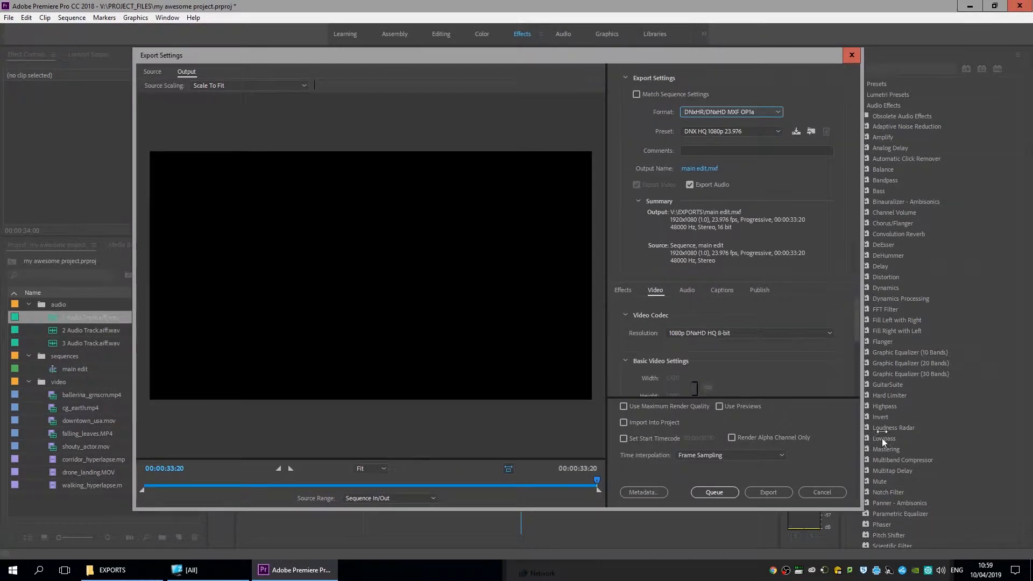
drag(863, 508, 894, 540)
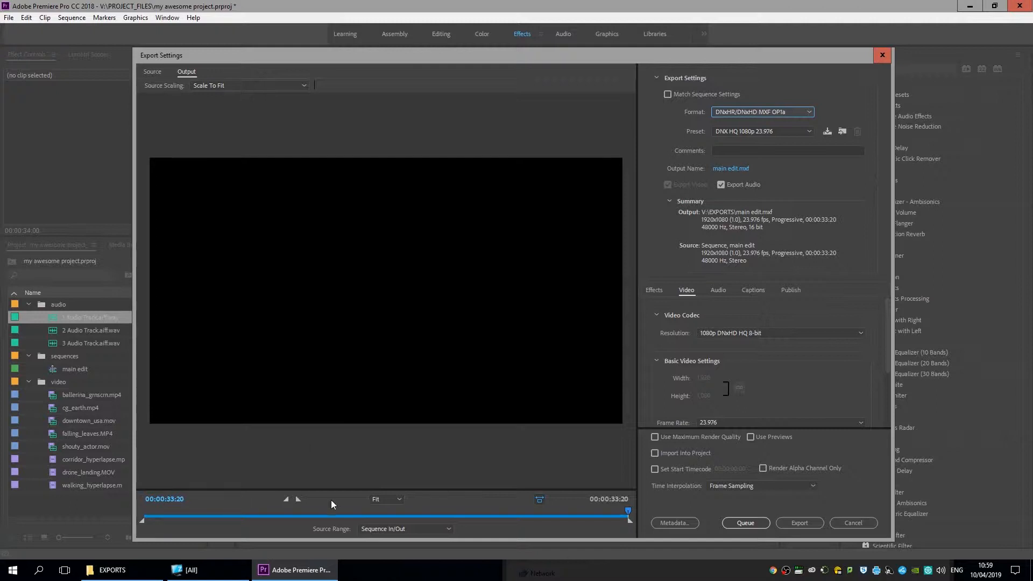
mouse_move(496, 56)
mouse_down()
mouse_move(524, 70)
mouse_move(486, 57)
mouse_move(506, 57)
mouse_move(488, 43)
mouse_up()
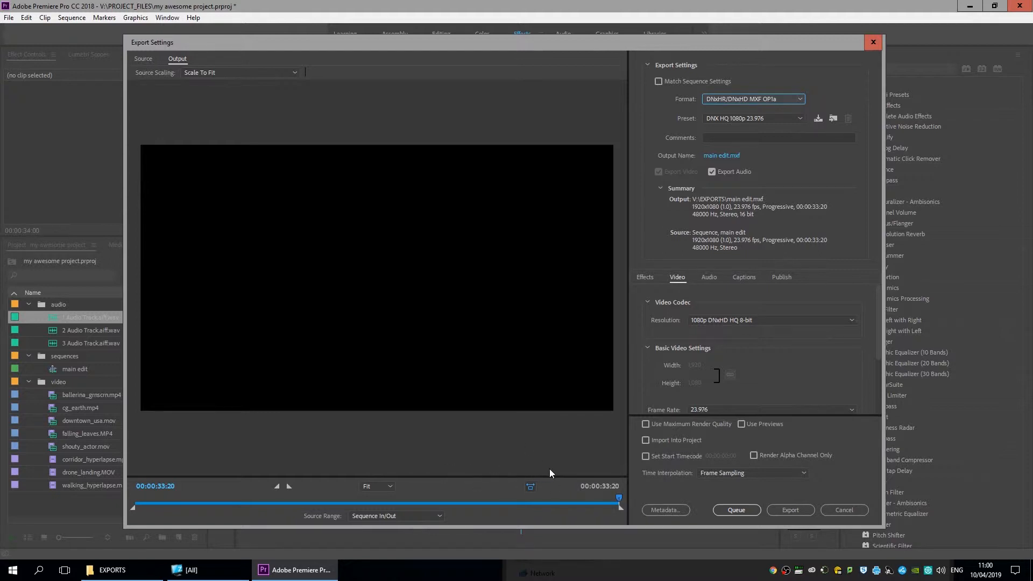
drag(504, 41, 509, 45)
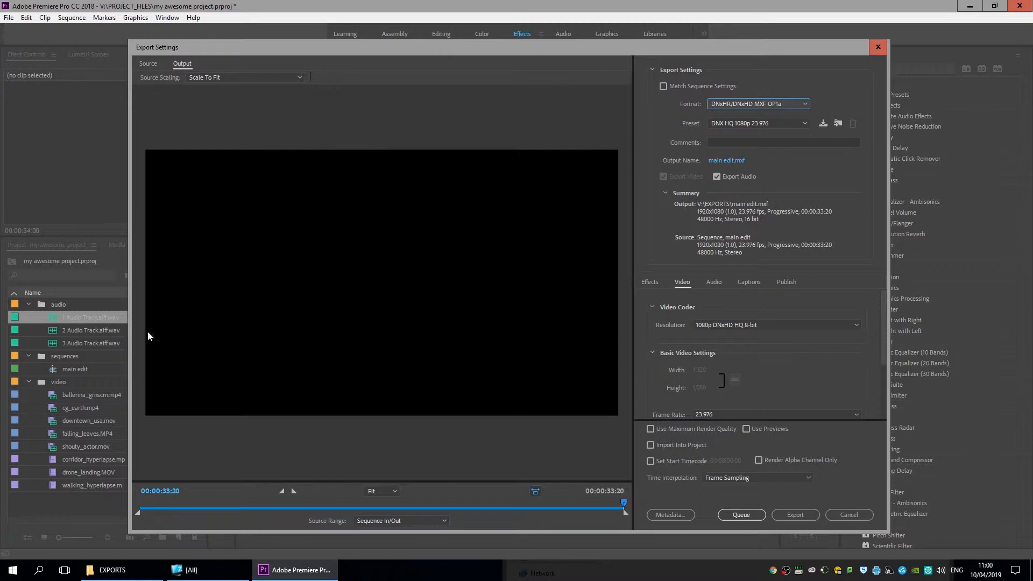
drag(496, 49, 481, 42)
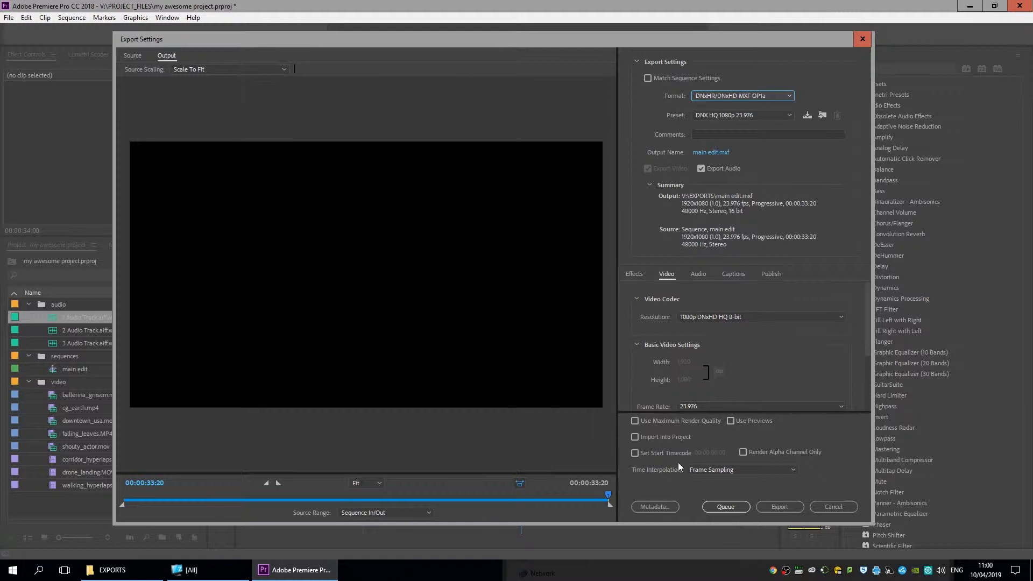
Start the MXF encode and refresh EXPORTS to show main edit.mxf.
click(780, 507)
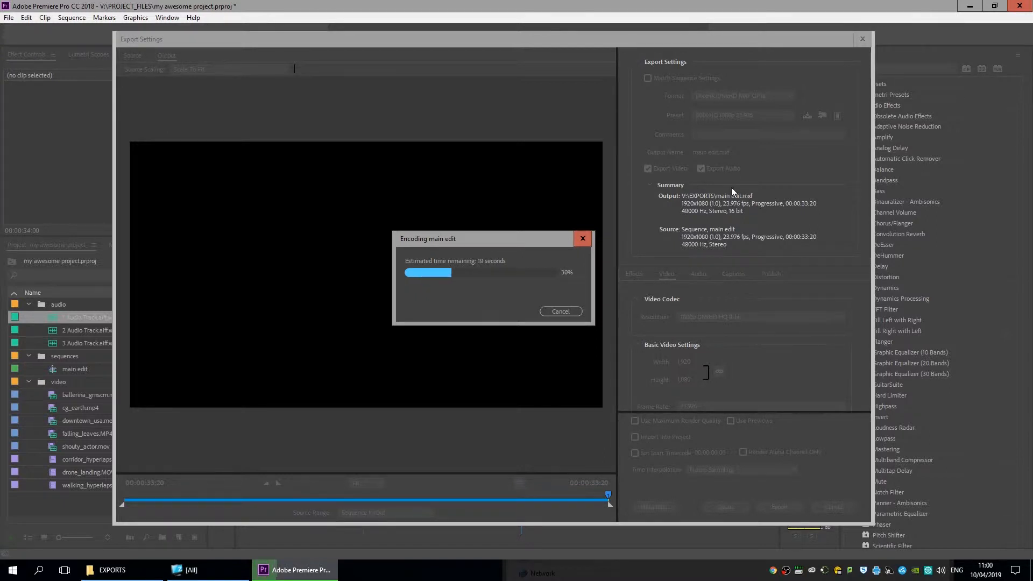
click(112, 570)
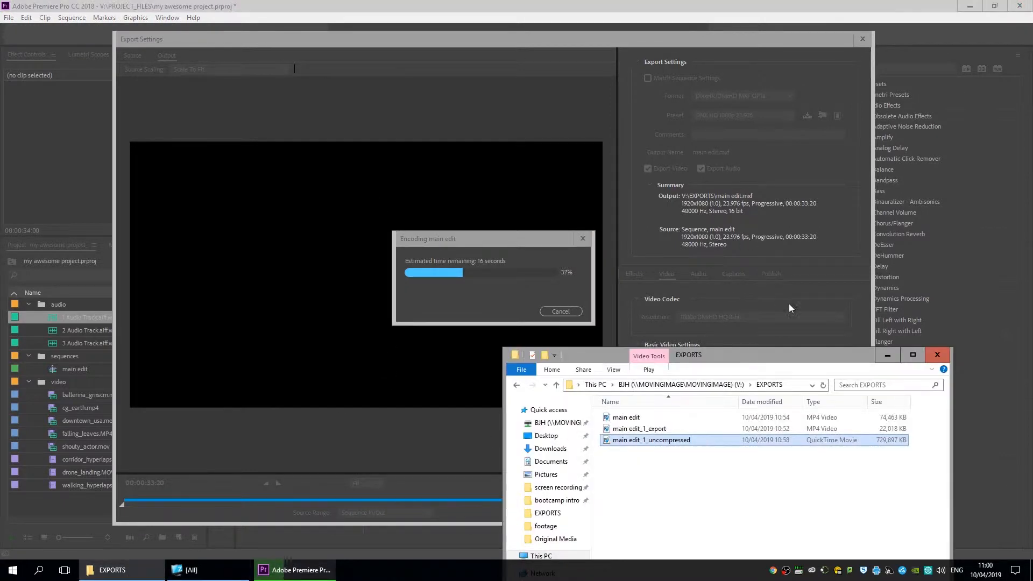
drag(800, 362, 867, 26)
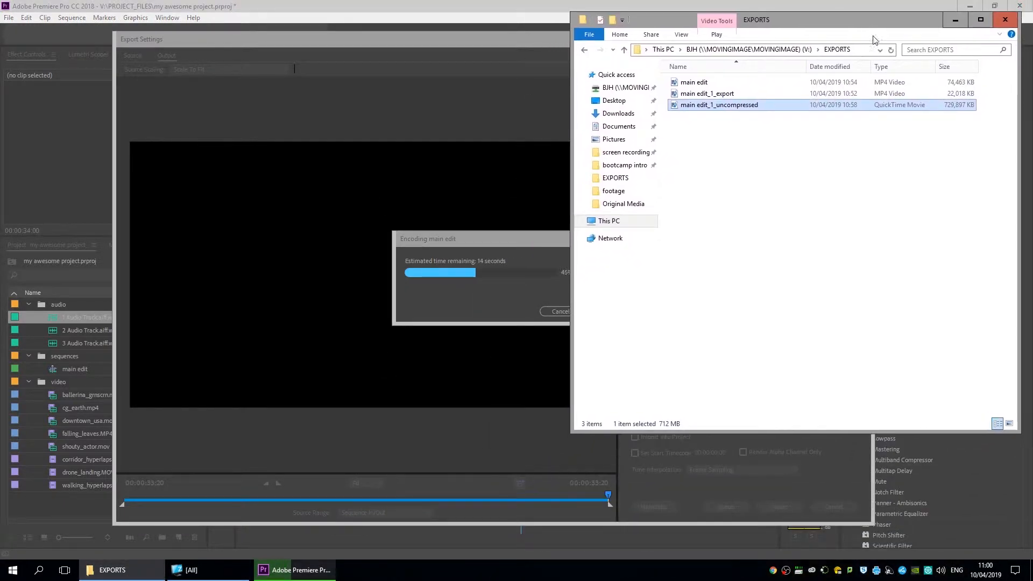
click(890, 50)
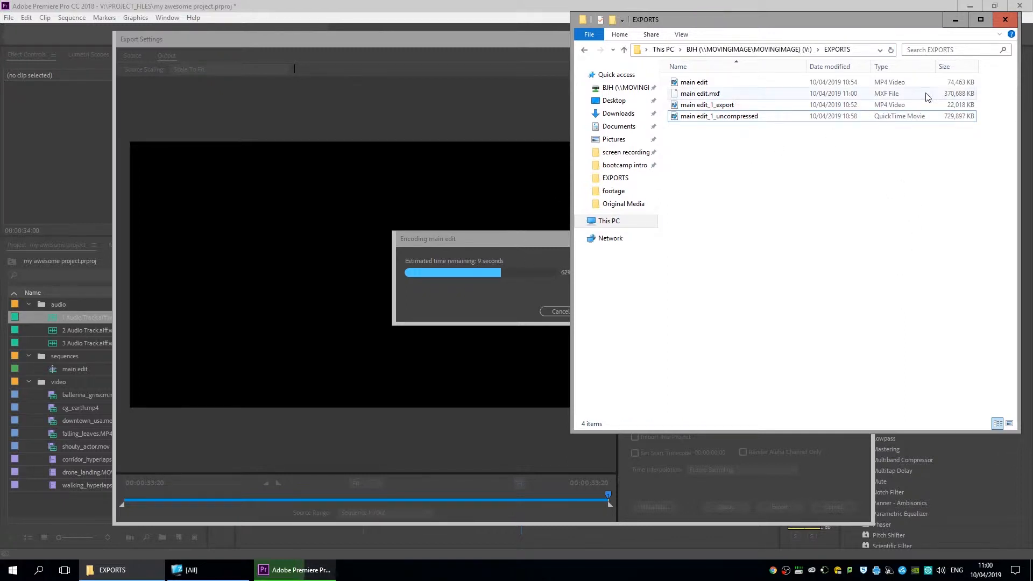
Delete the main edit.mxf.xmp sidecar file from the EXPORTS folder.
click(974, 97)
click(888, 187)
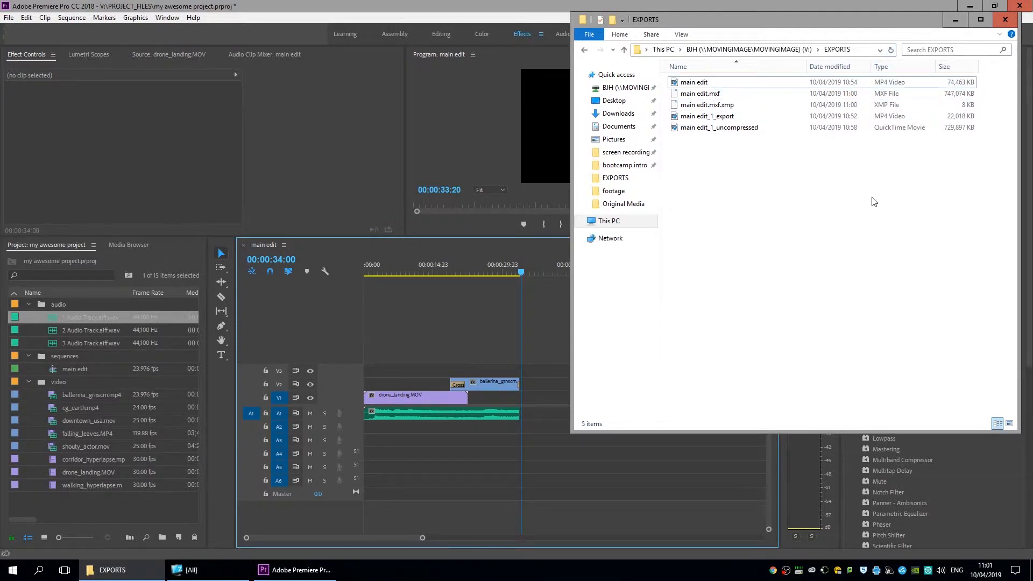
click(882, 107)
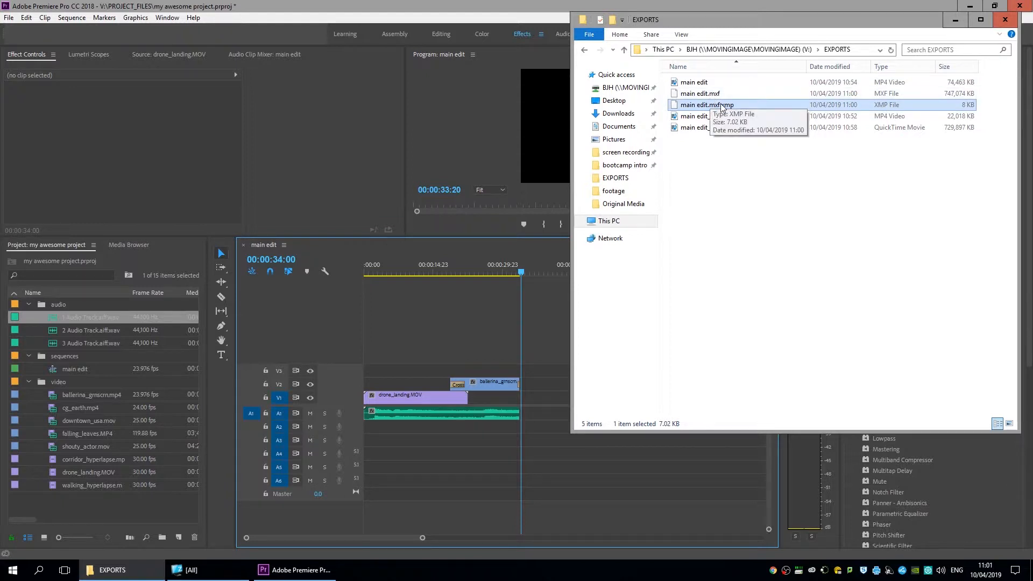
key(Delete)
click(541, 330)
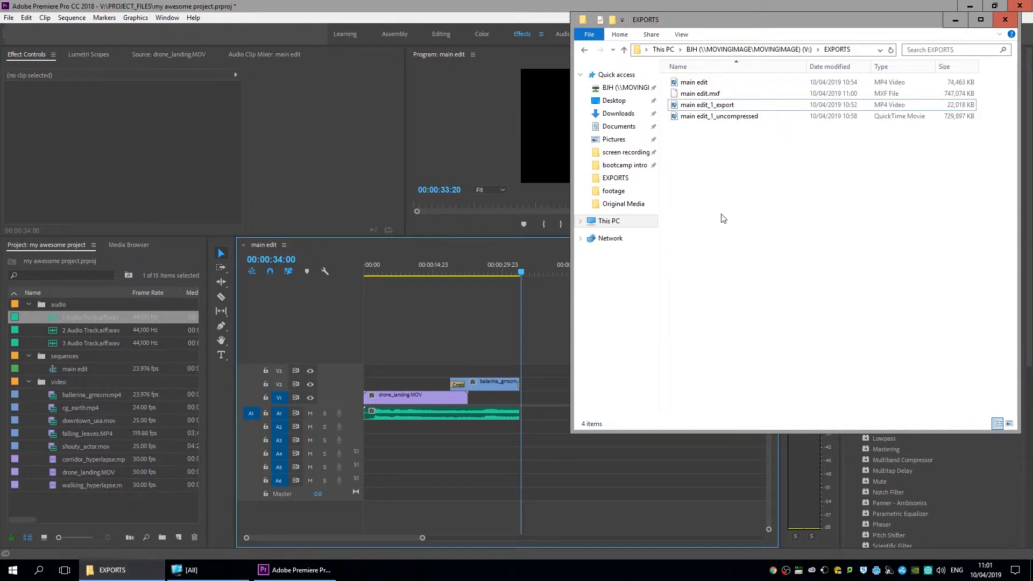
Launch VLC media player from the Applications folder, declining the update offer.
click(201, 527)
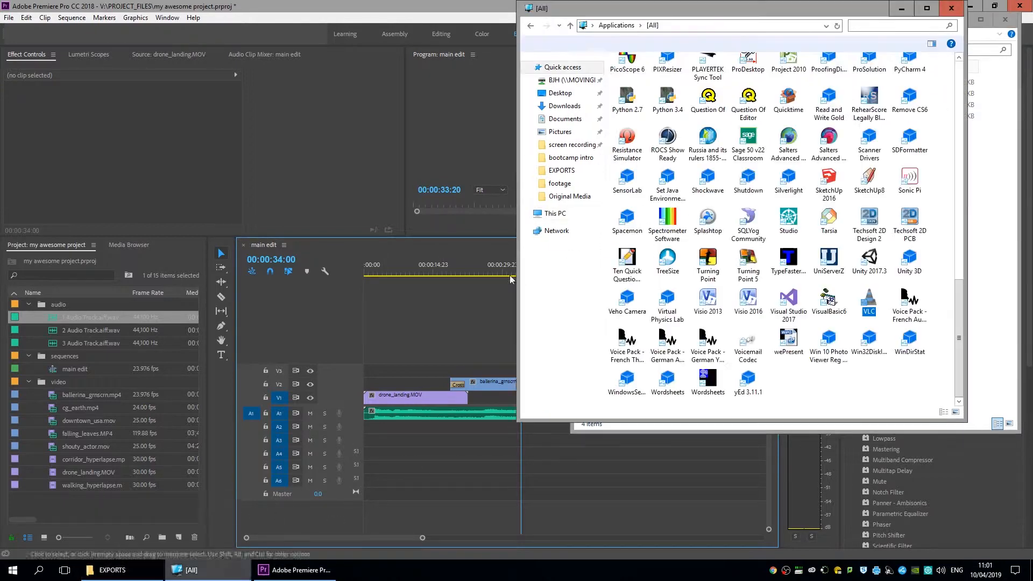
double_click(869, 299)
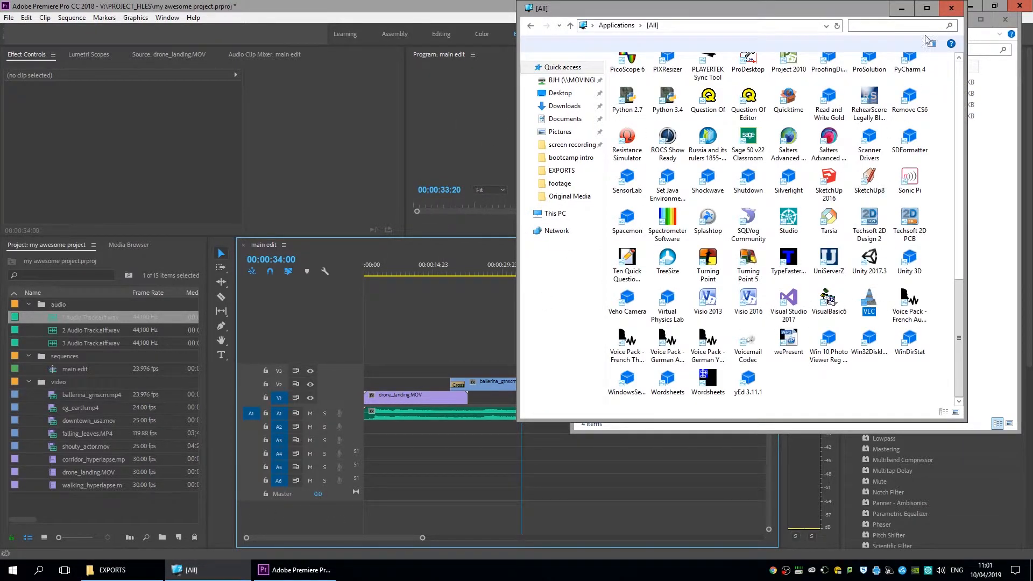
click(620, 344)
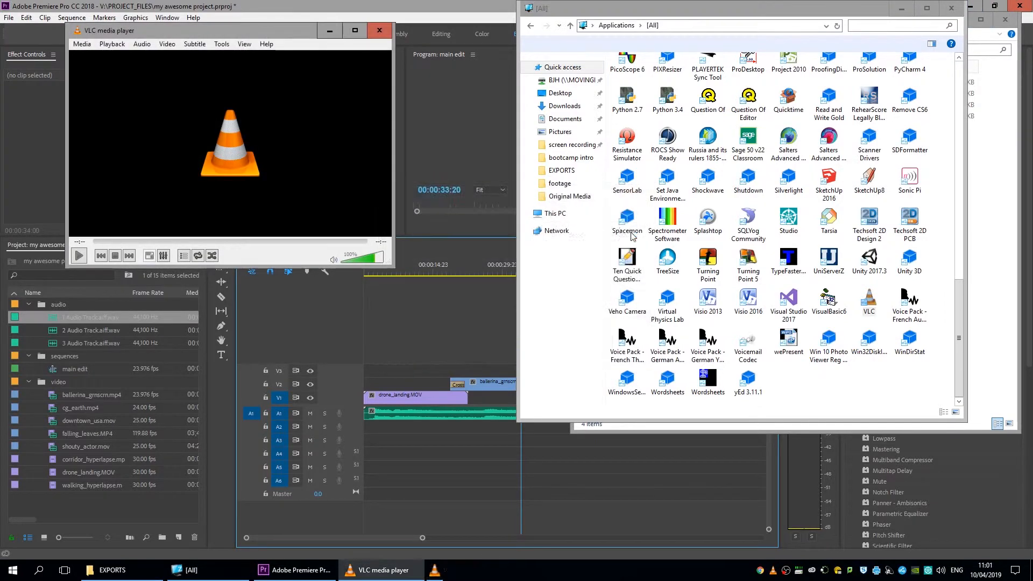
Play main edit.mxf full-screen in VLC, pausing and resuming to check it.
click(1006, 269)
click(832, 95)
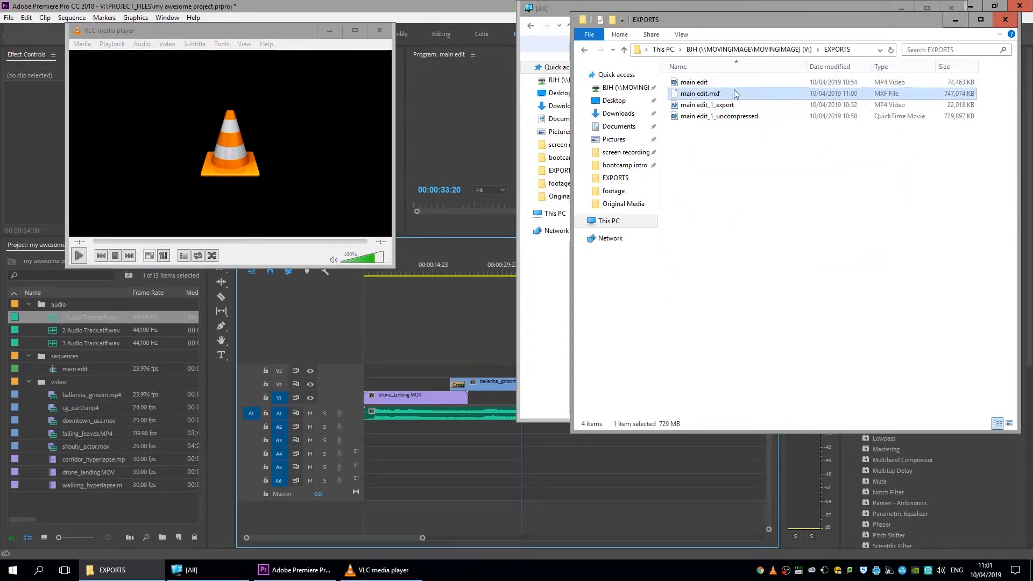
drag(710, 101, 241, 128)
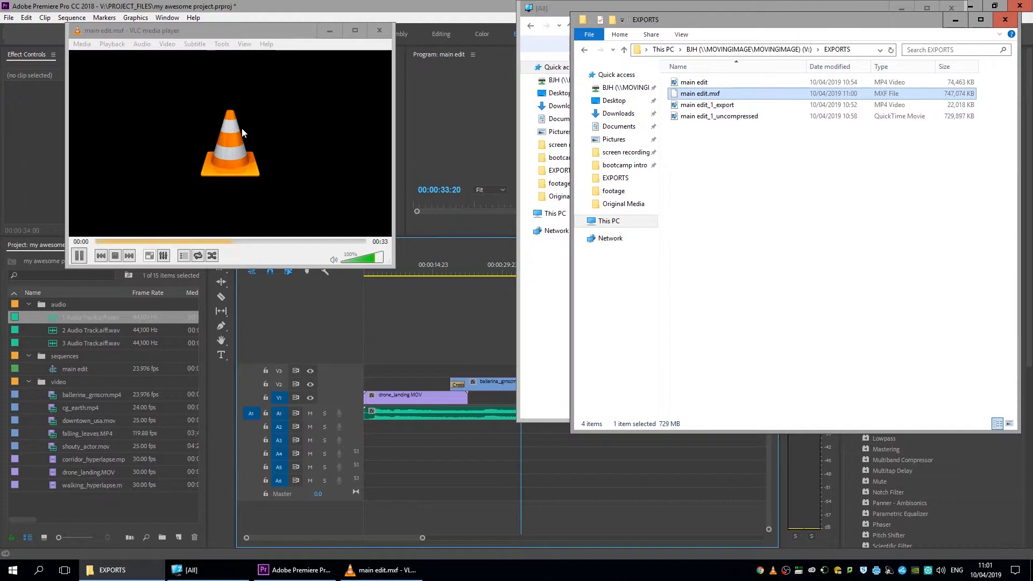
double_click(329, 35)
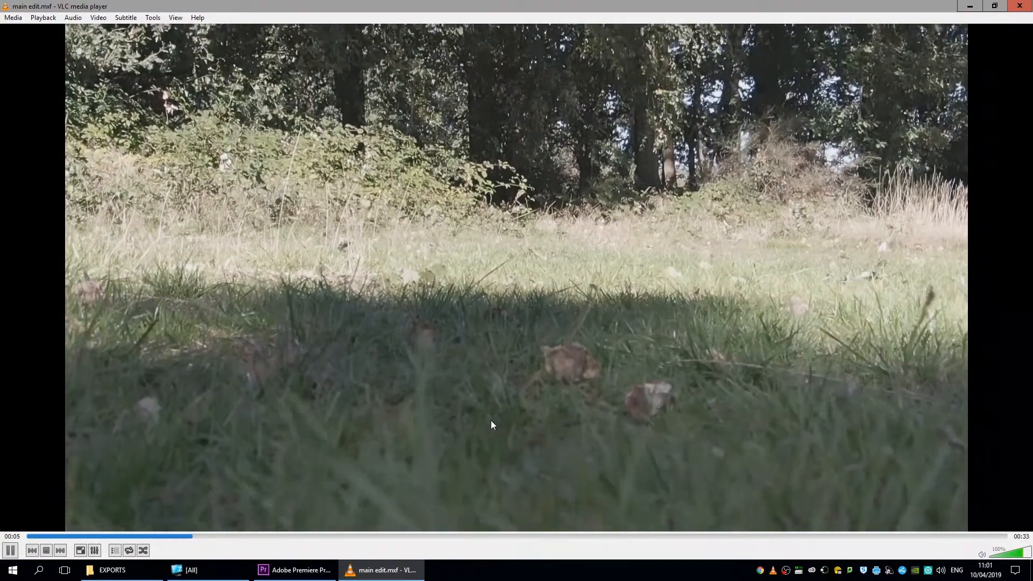
key(space)
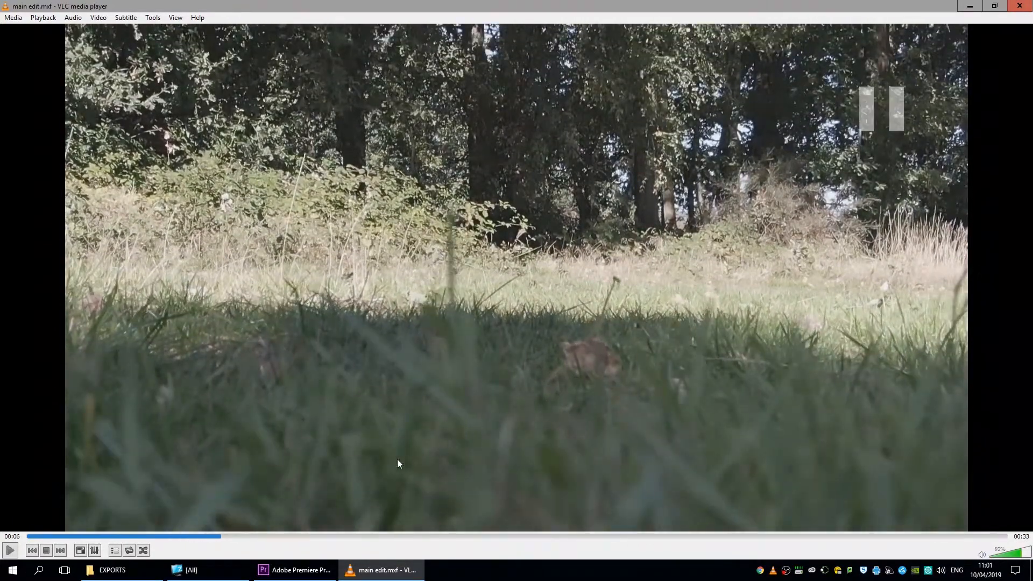
scroll(371, 461, down, 1)
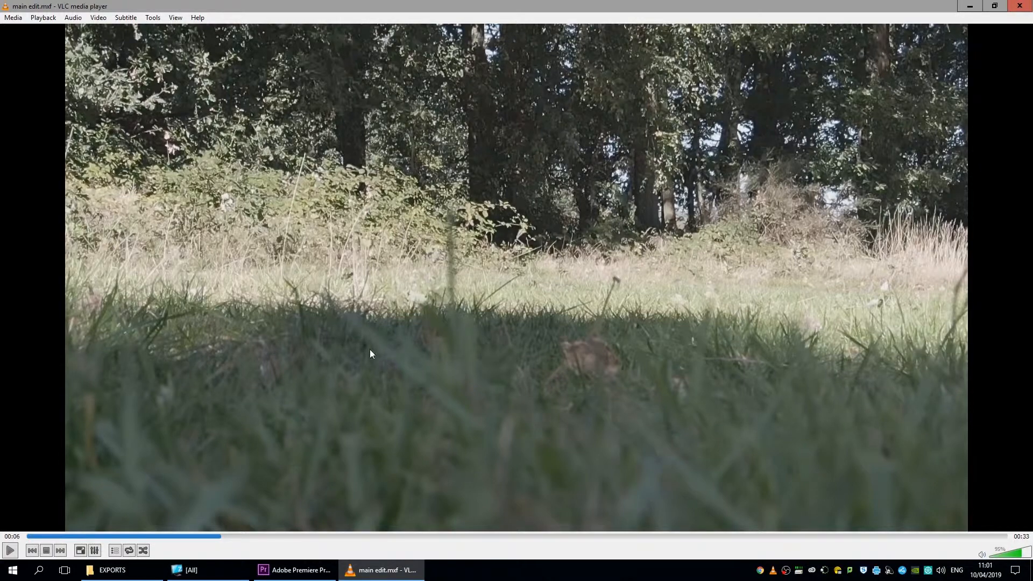
key(space)
key(space)
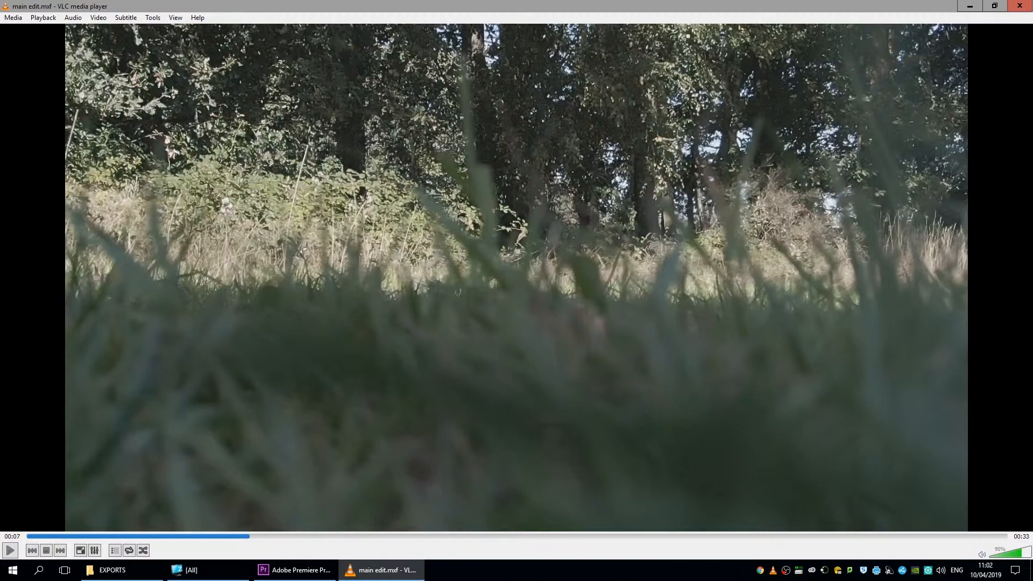
Close VLC, play main edit.mp4 in Windows Media Player to 00:08, then close it.
click(1020, 6)
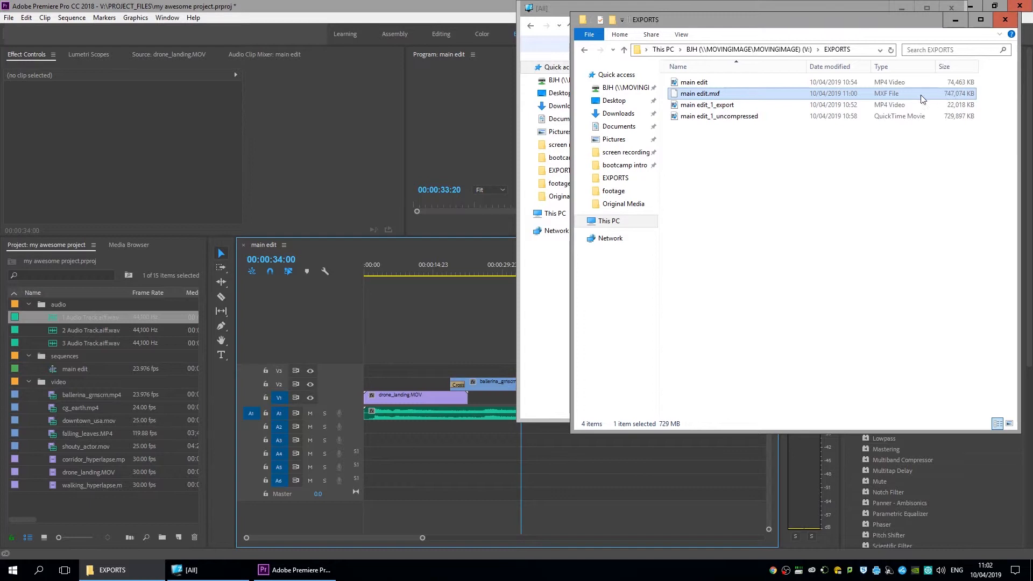
click(838, 85)
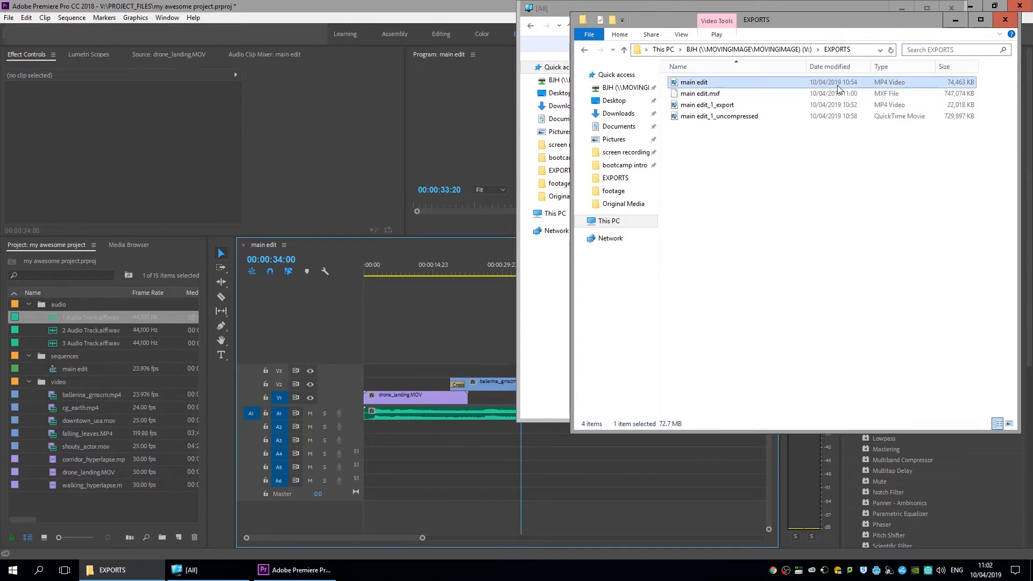
double_click(839, 85)
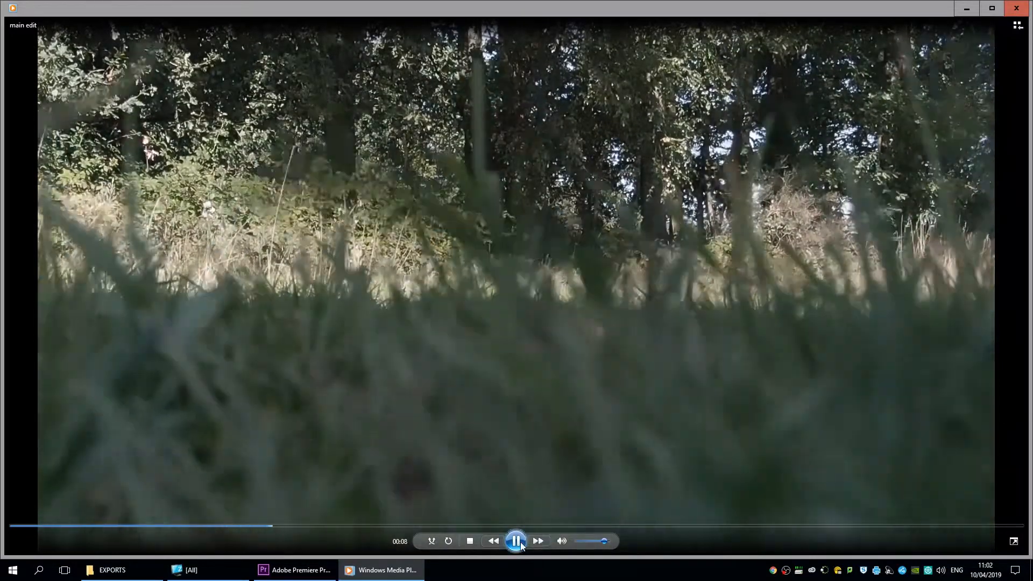
click(516, 541)
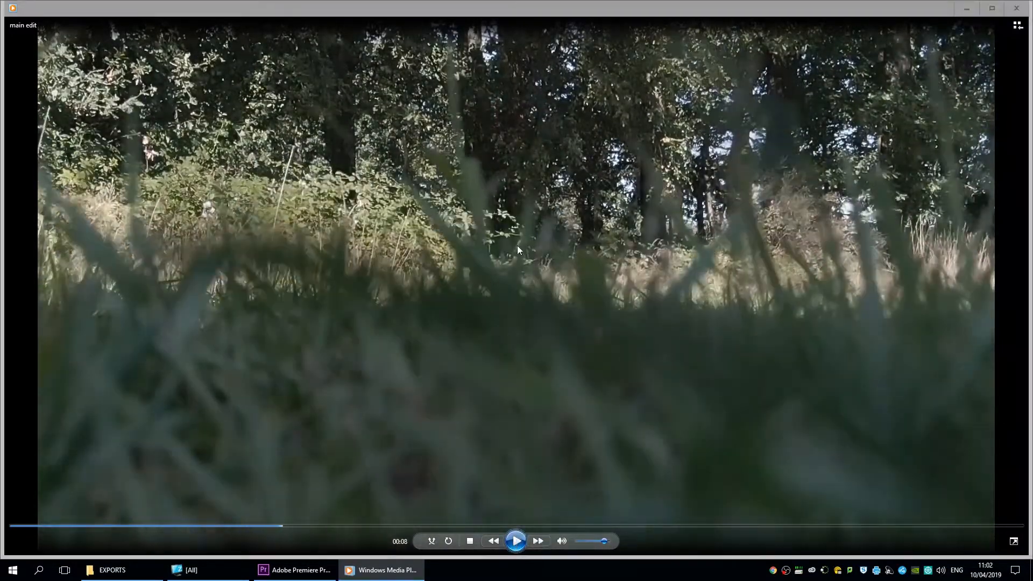
click(1016, 8)
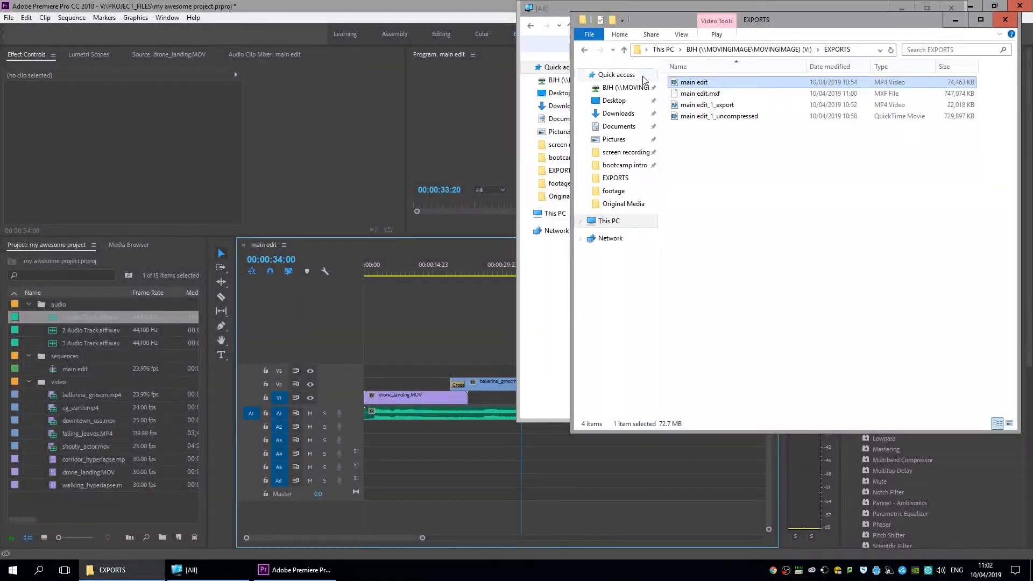
Permanently delete all four exported files from the EXPORTS folder.
click(813, 167)
drag(753, 161, 674, 89)
key(Delete)
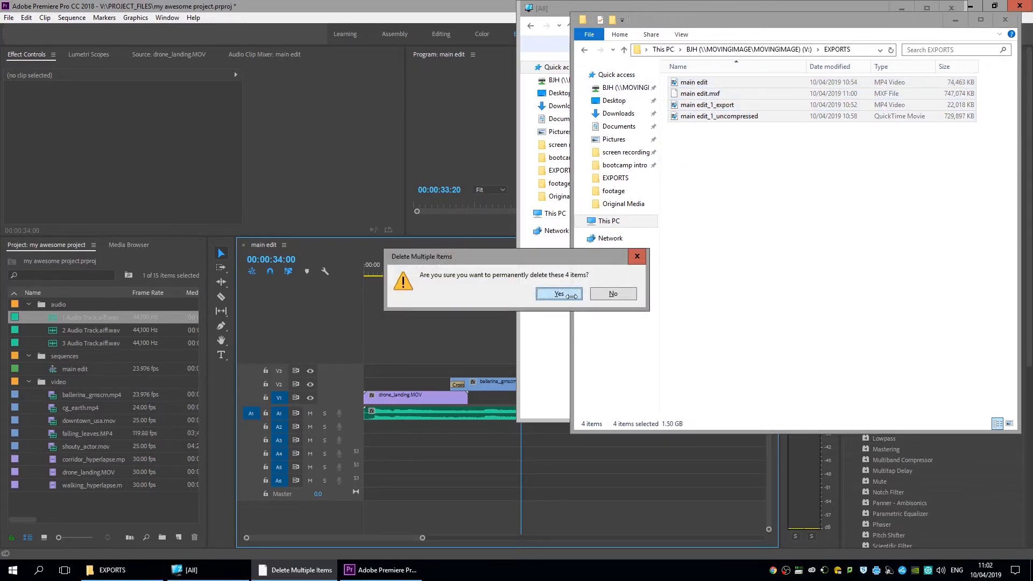
key(Return)
In Premiere, save the project and close the main edit timeline.
click(477, 5)
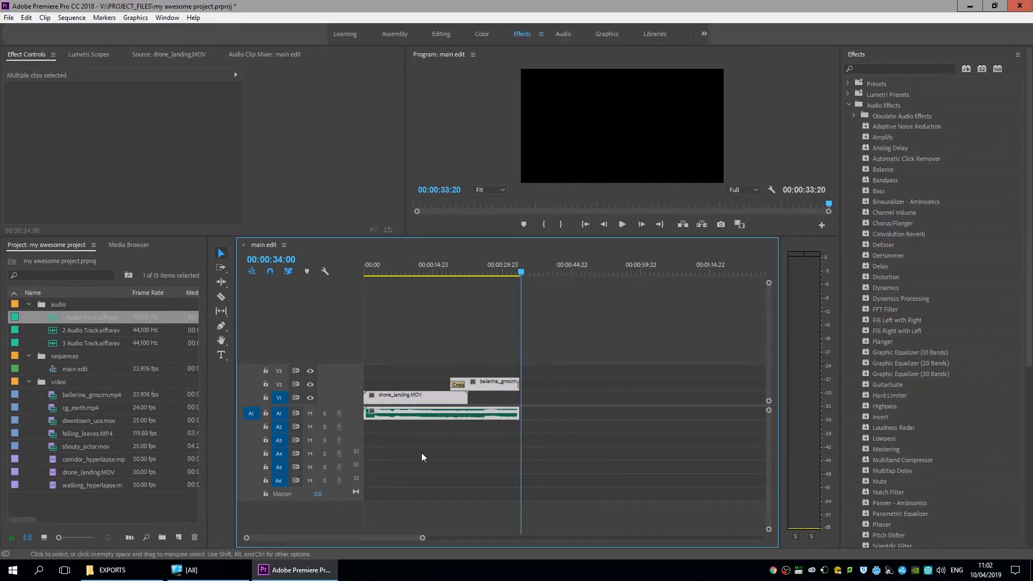
key(ctrl+s)
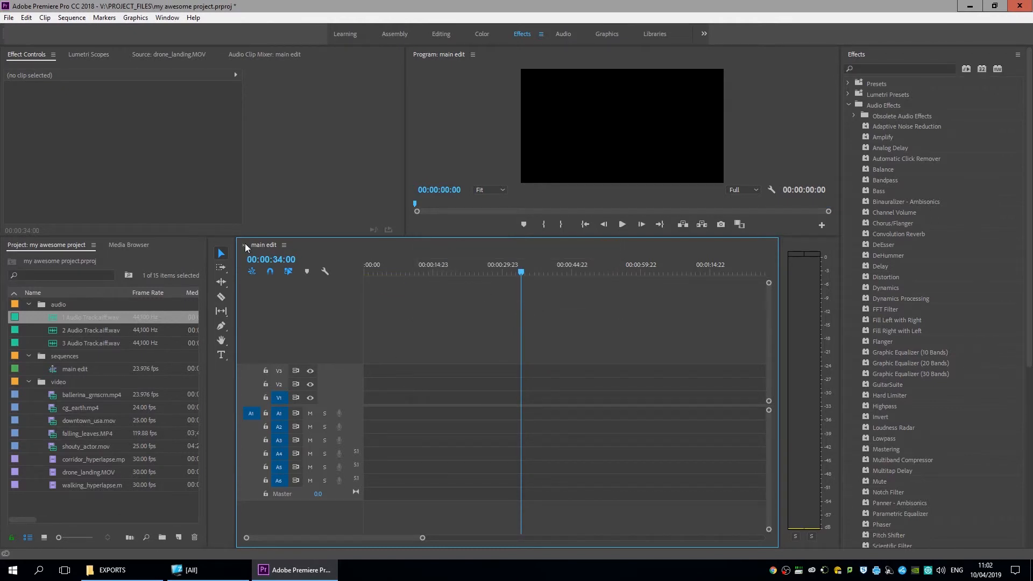
click(242, 246)
click(132, 511)
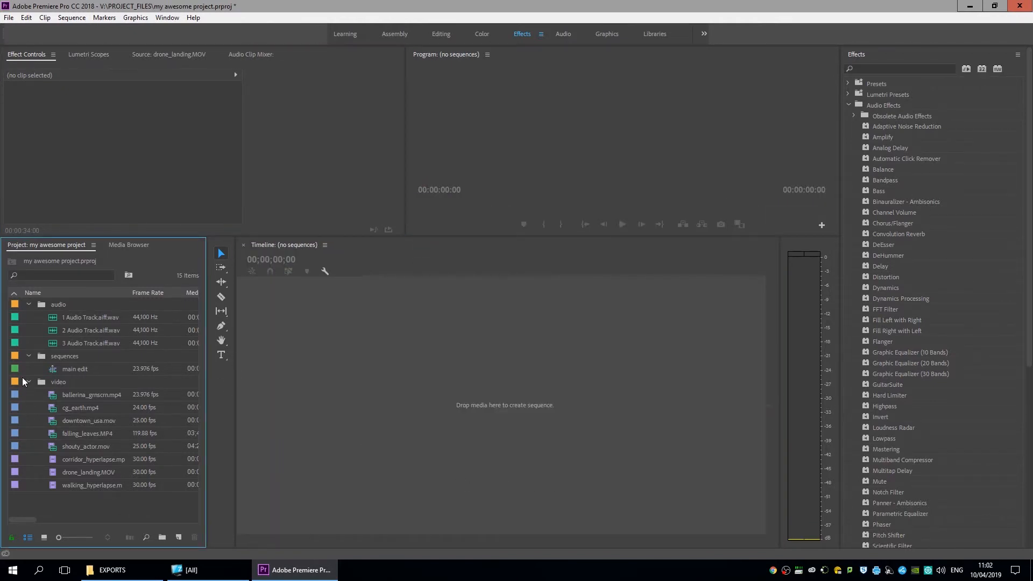
Collapse the sequences, audio and video bins and save the project via File > Save.
click(29, 356)
click(29, 304)
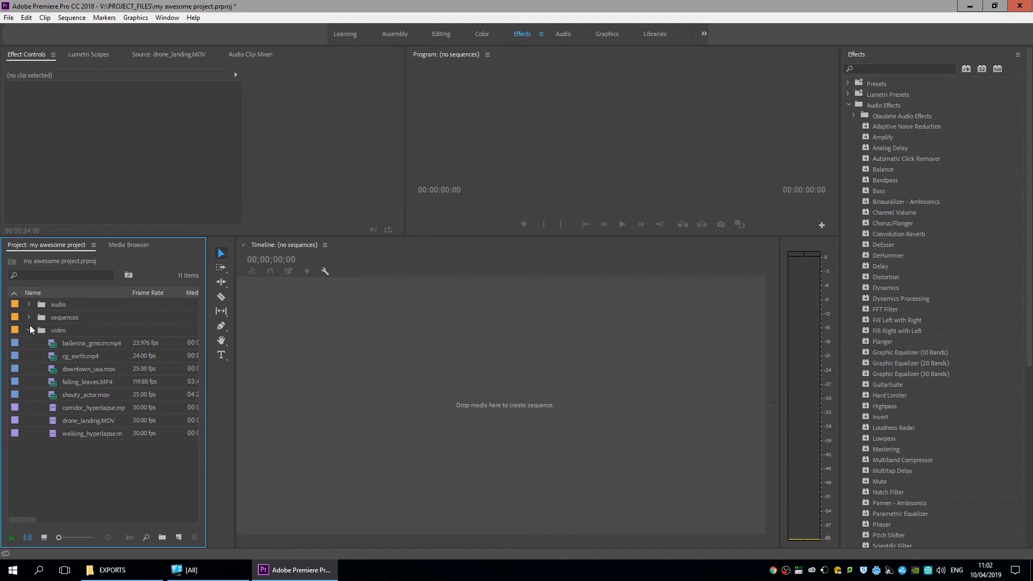
click(29, 330)
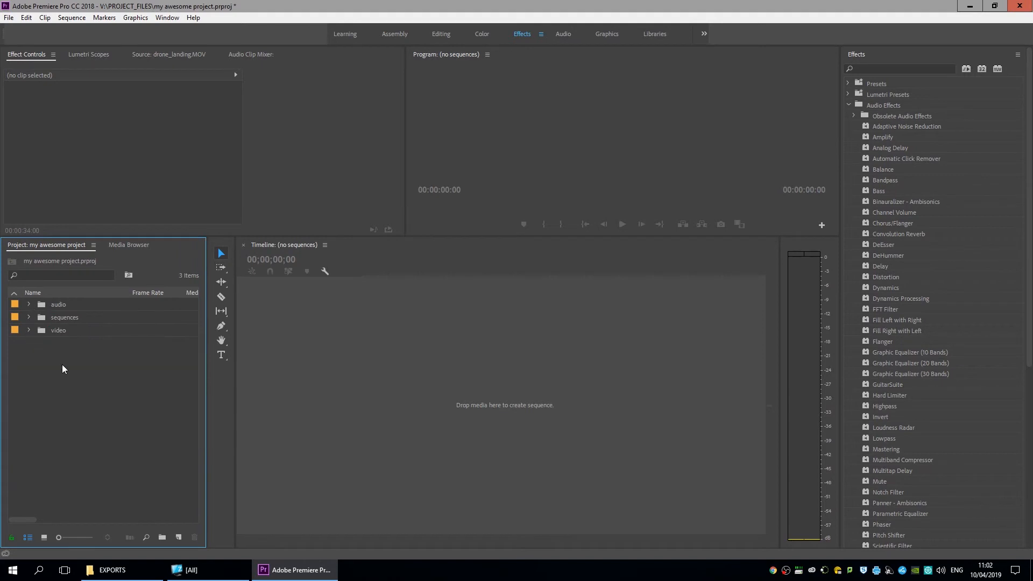
click(8, 17)
click(73, 140)
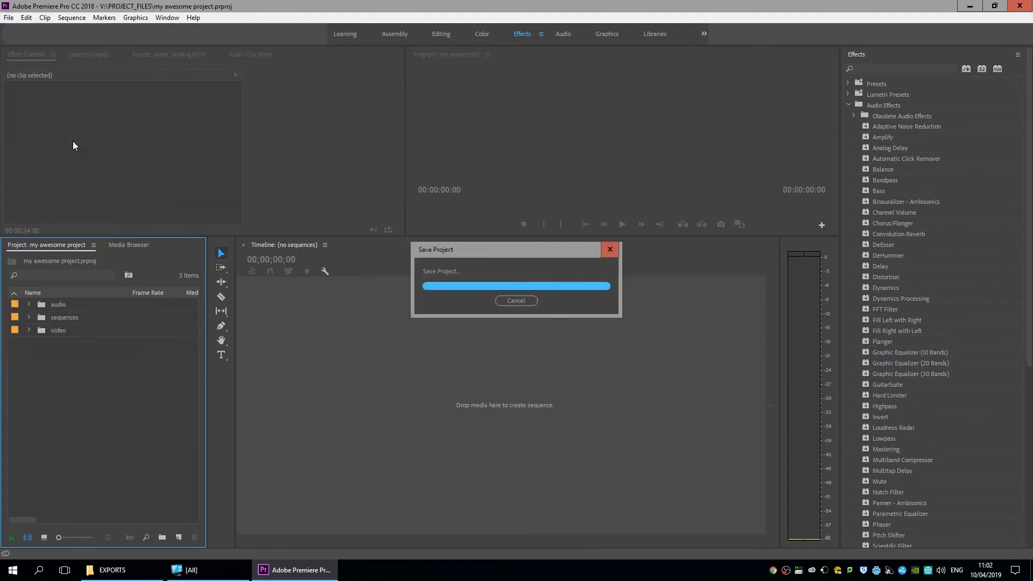